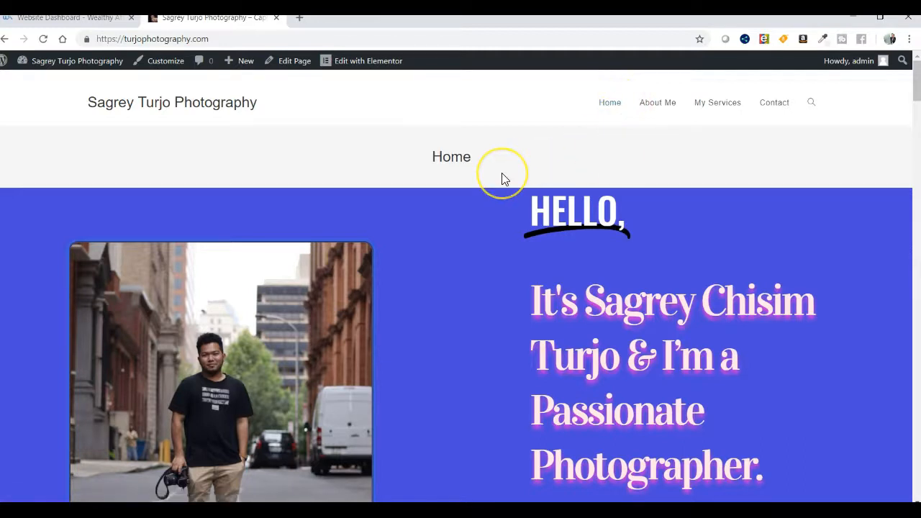
Examine the home page's introduction banner and the portrait gallery beneath it
scroll(501, 179, down, 2)
scroll(502, 179, down, 5)
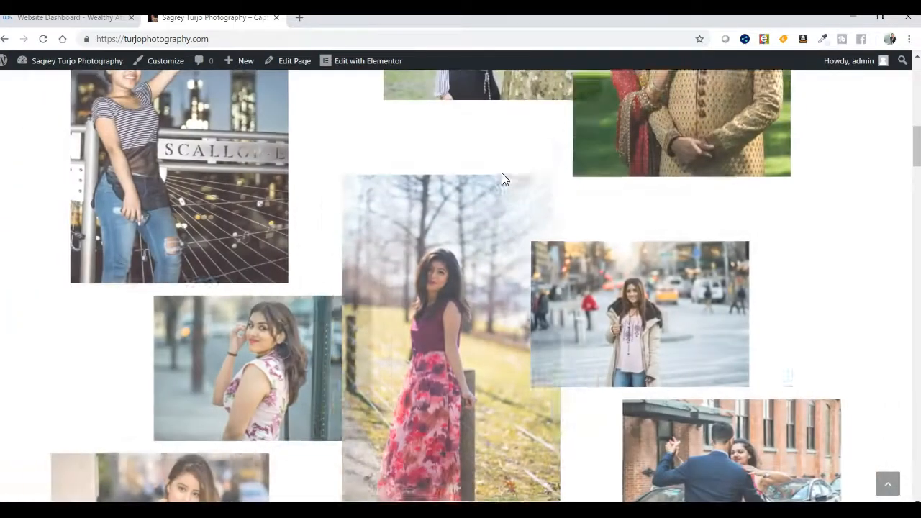
scroll(502, 180, down, 10)
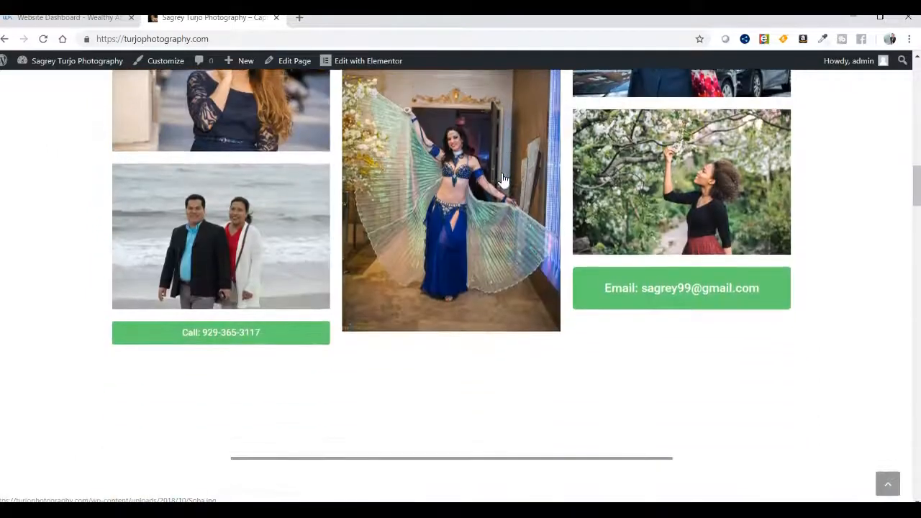
scroll(503, 179, up, 6)
scroll(501, 179, up, 10)
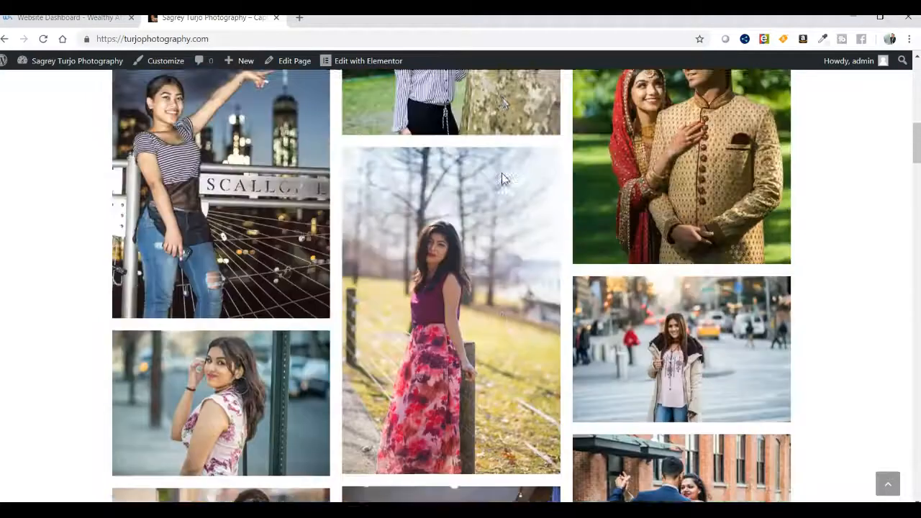
scroll(502, 179, up, 1)
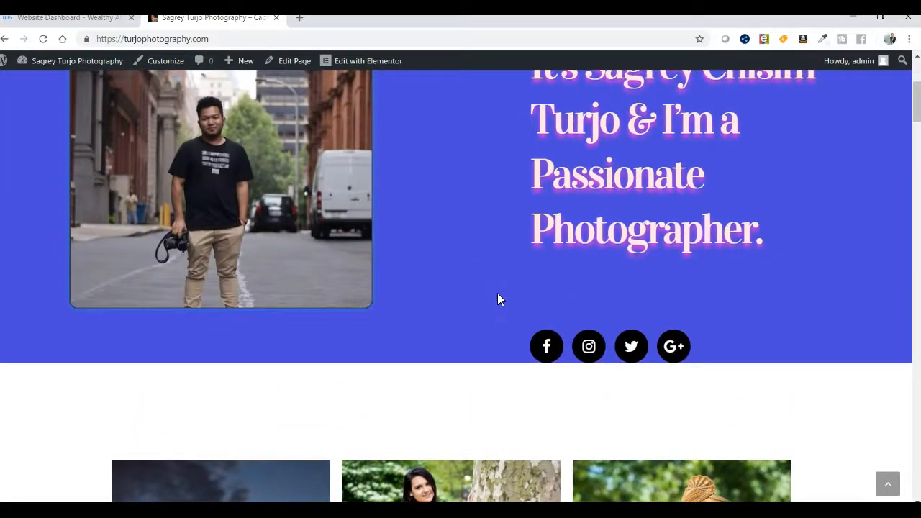
scroll(498, 299, down, 4)
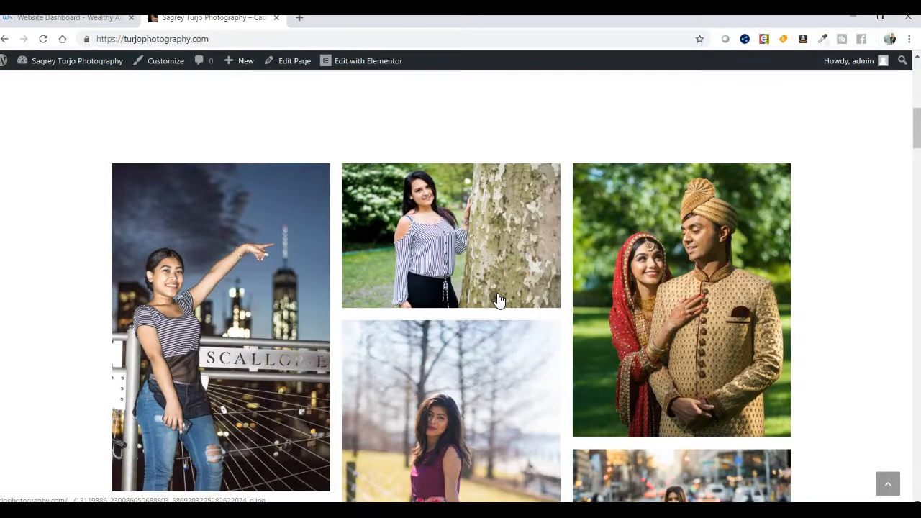
scroll(498, 299, down, 2)
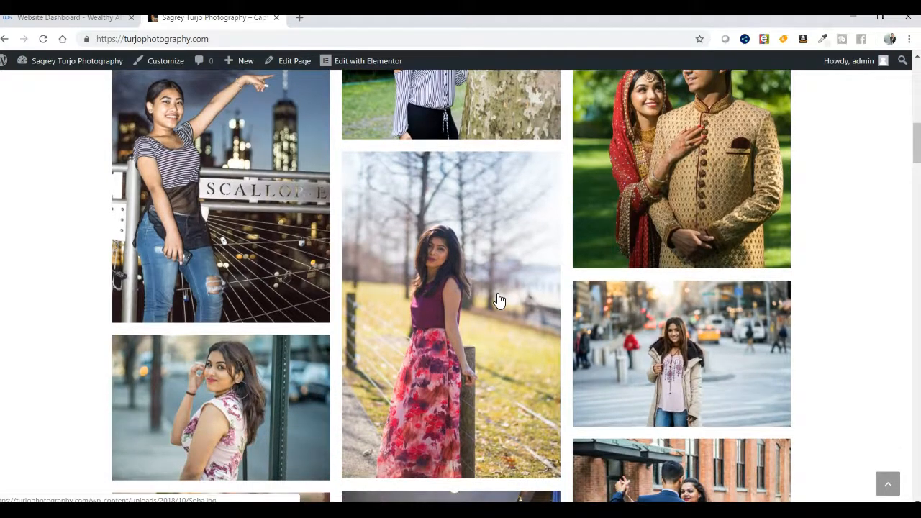
scroll(499, 299, down, 4)
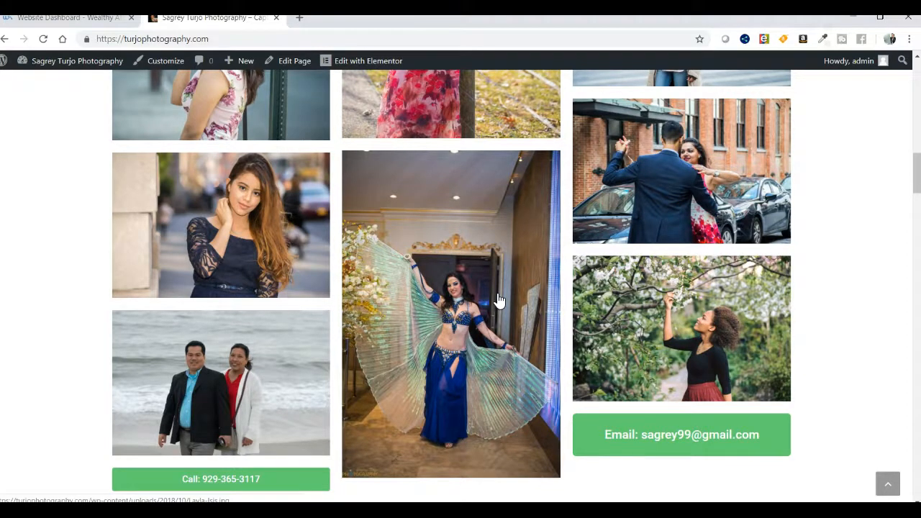
Review the remaining home page sections, from Our Photoshoots through Sweet 16 and Contact Us to the map and footer
scroll(499, 298, down, 6)
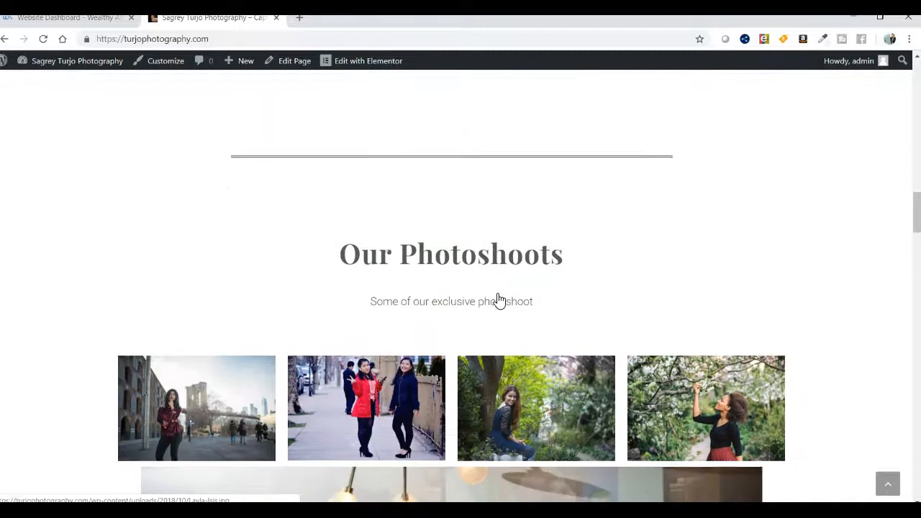
scroll(498, 298, down, 1)
scroll(499, 299, down, 1)
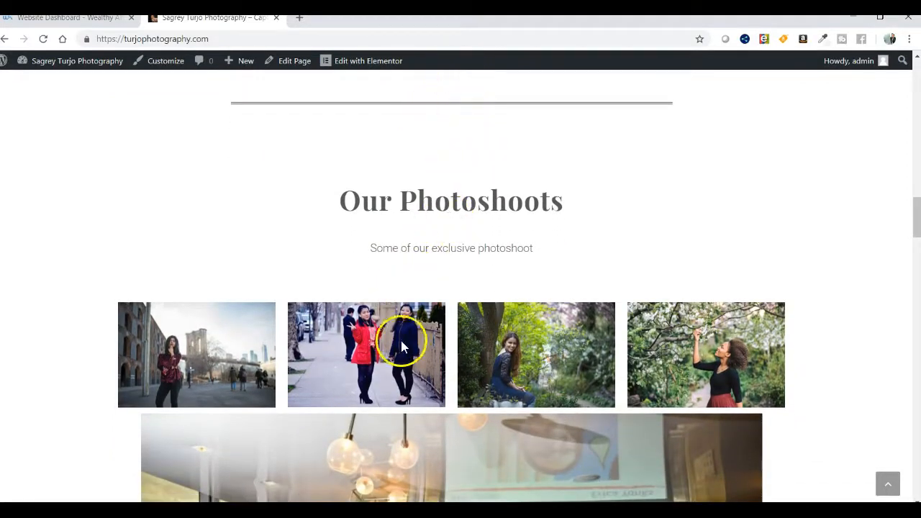
scroll(461, 288, down, 10)
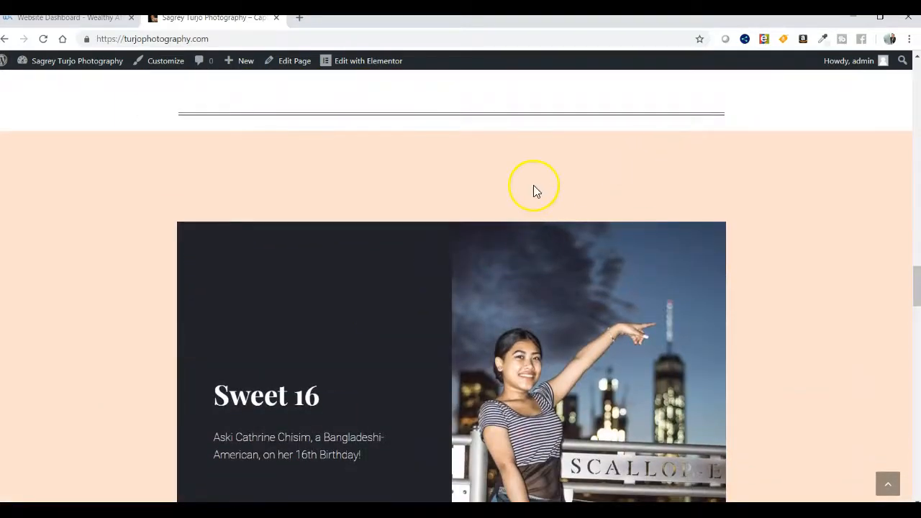
scroll(533, 187, down, 5)
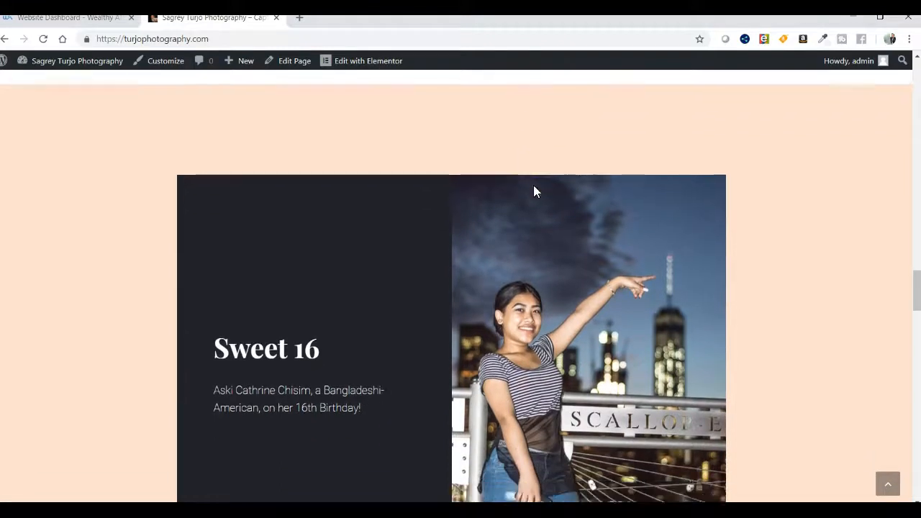
scroll(533, 188, down, 10)
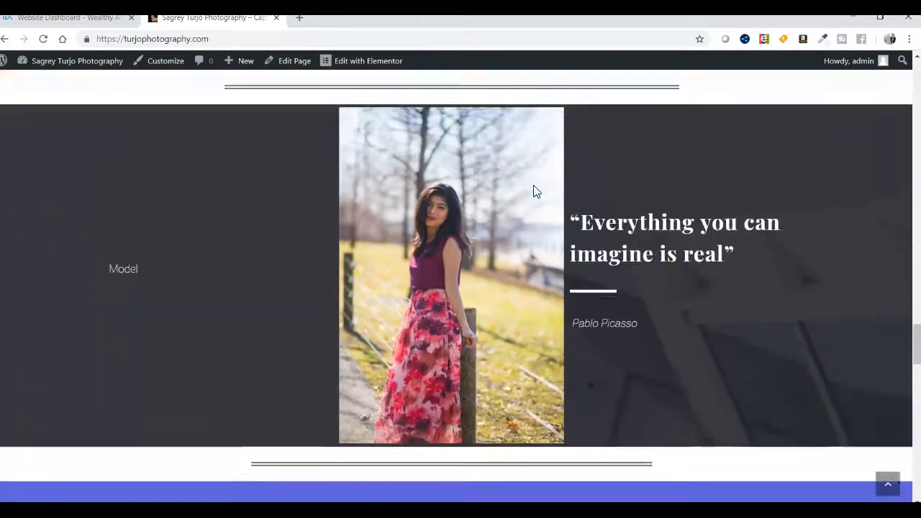
scroll(534, 191, down, 10)
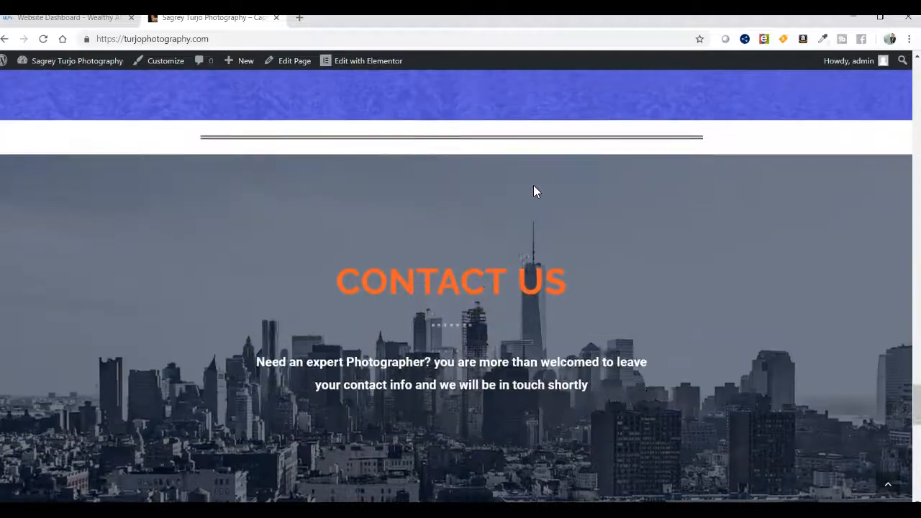
scroll(533, 192, down, 3)
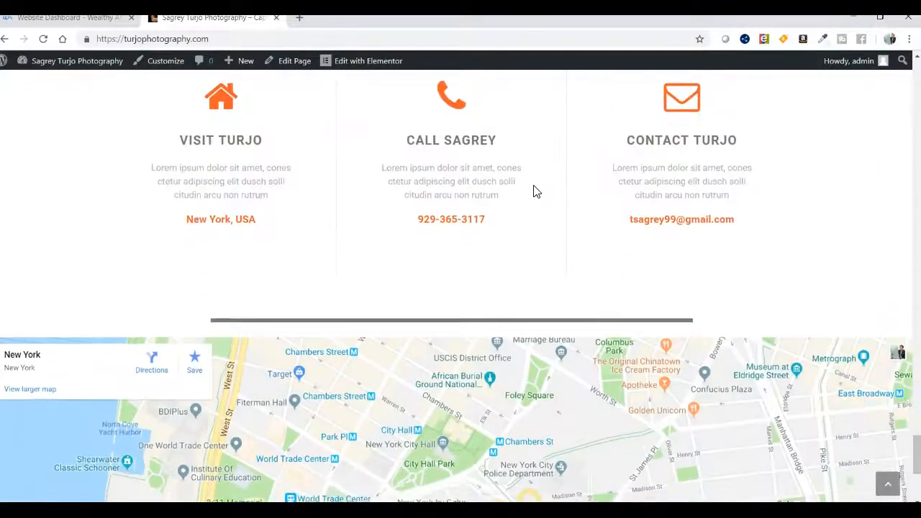
scroll(533, 191, down, 1)
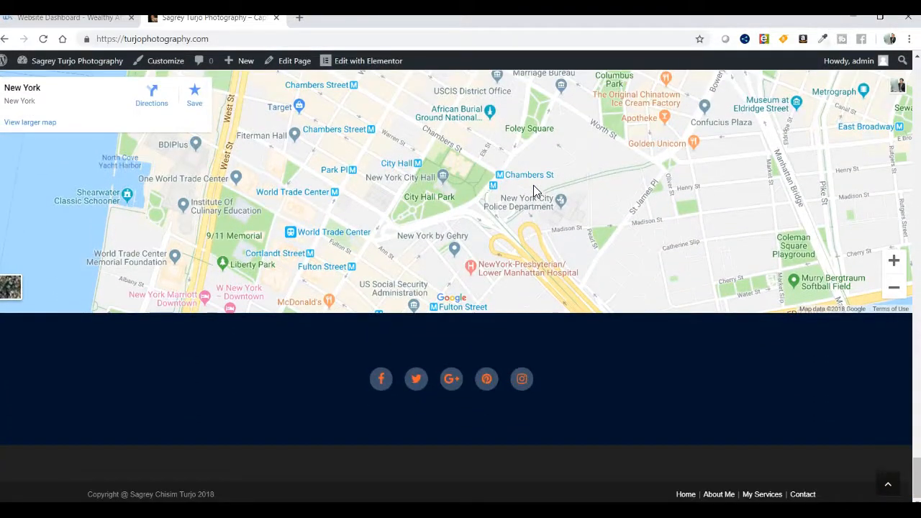
Look back over the home page sections from the footer up to the introduction banner and site header
scroll(533, 191, up, 4)
scroll(533, 185, up, 15)
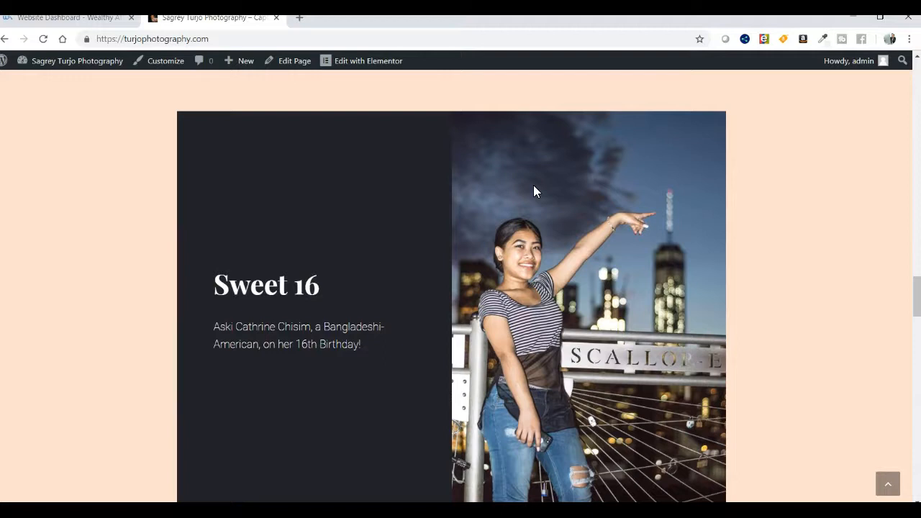
scroll(533, 186, up, 6)
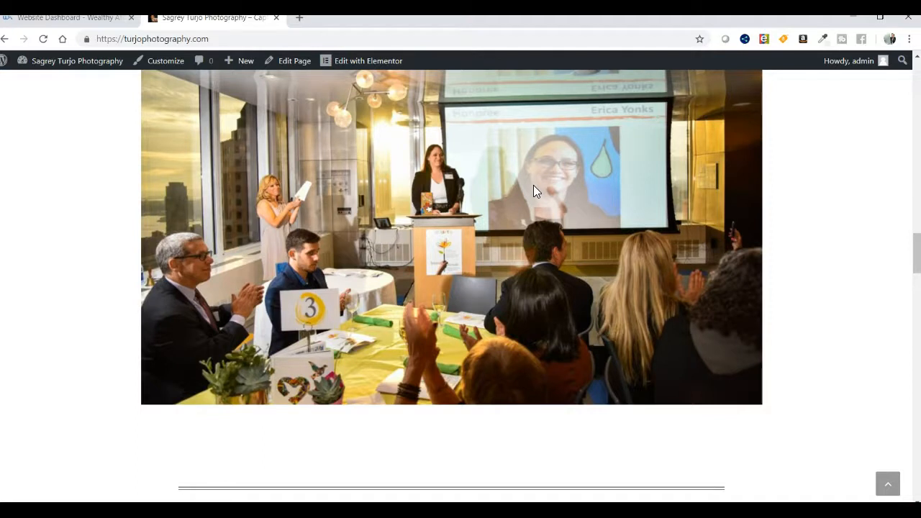
scroll(533, 190, up, 10)
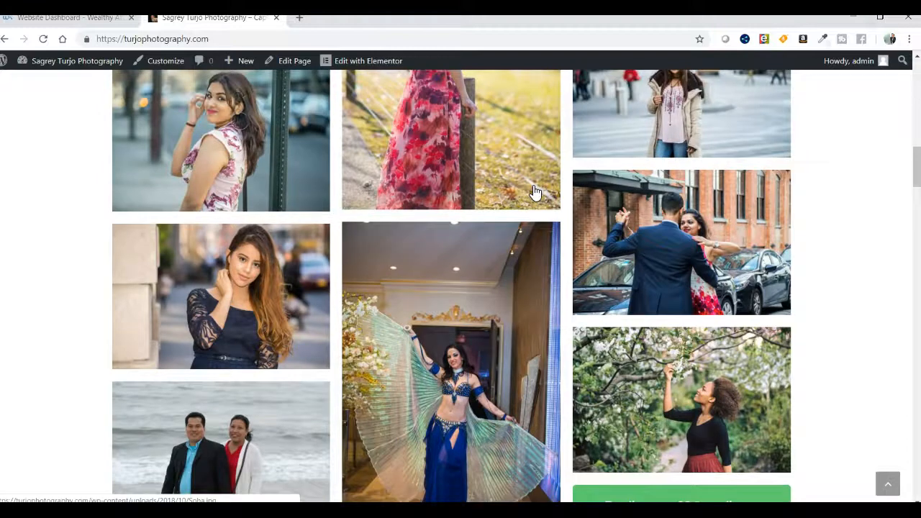
scroll(533, 191, up, 8)
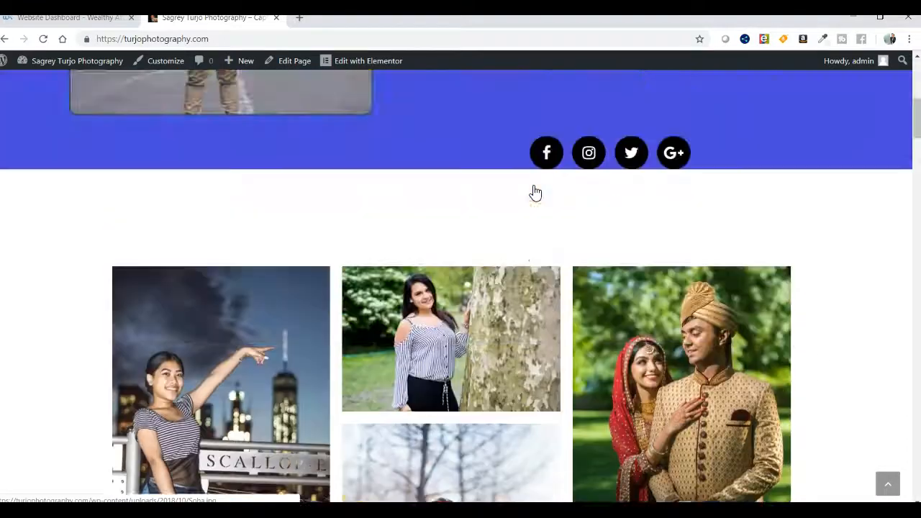
scroll(535, 193, up, 5)
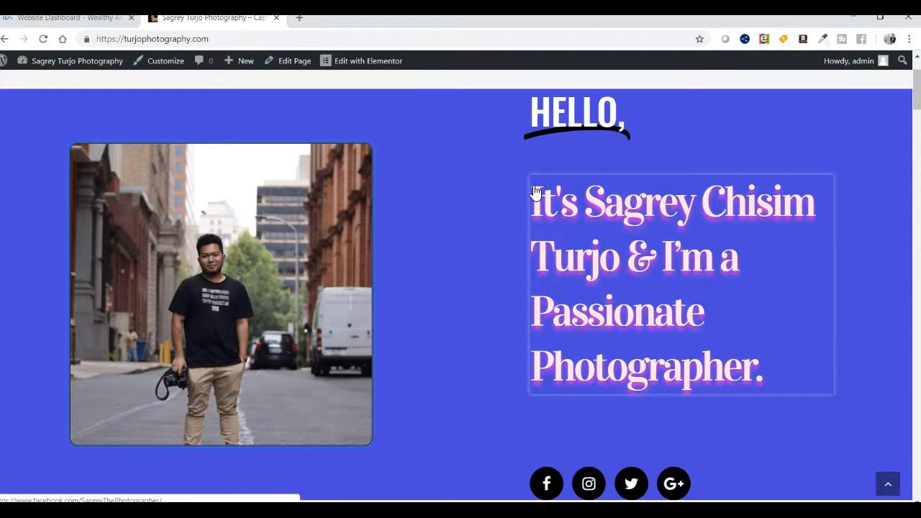
scroll(535, 193, up, 2)
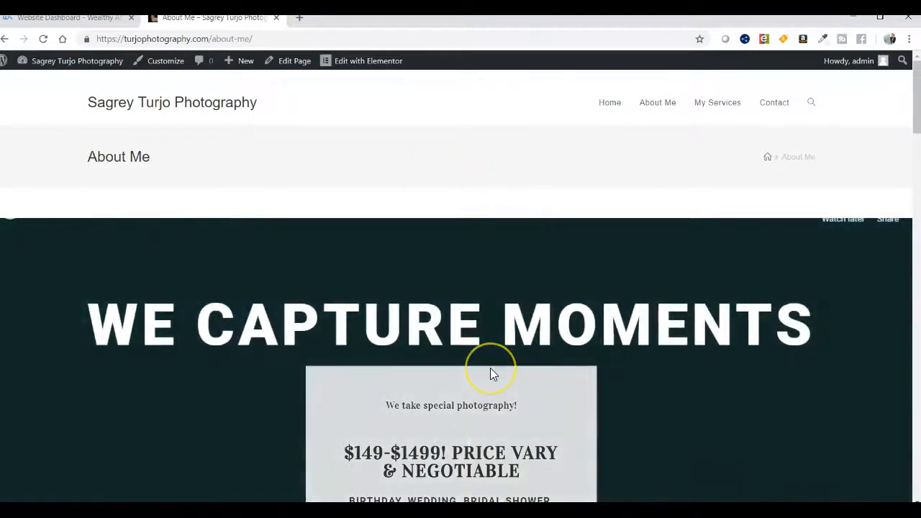
Examine the About Me page's pricing banner, photo carousel, thank-you section with its details link, and social media cards
scroll(489, 369, down, 6)
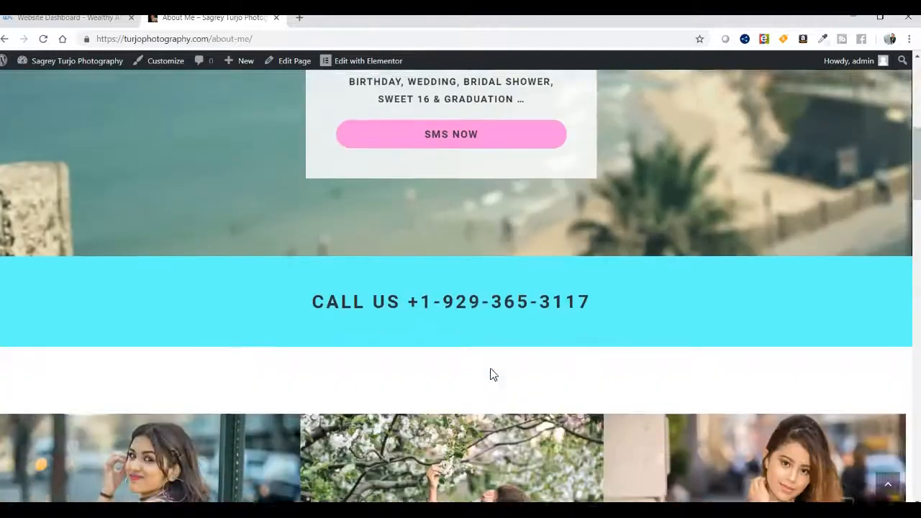
scroll(489, 374, down, 5)
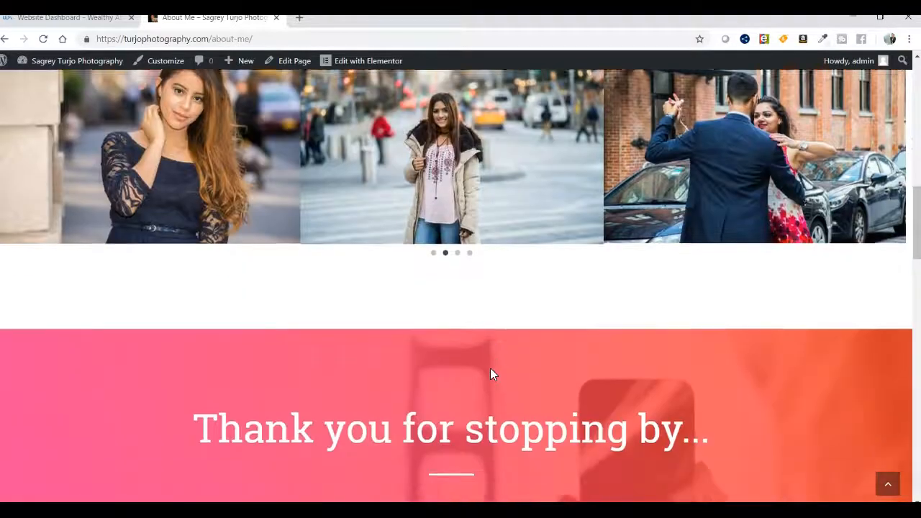
scroll(490, 370, down, 2)
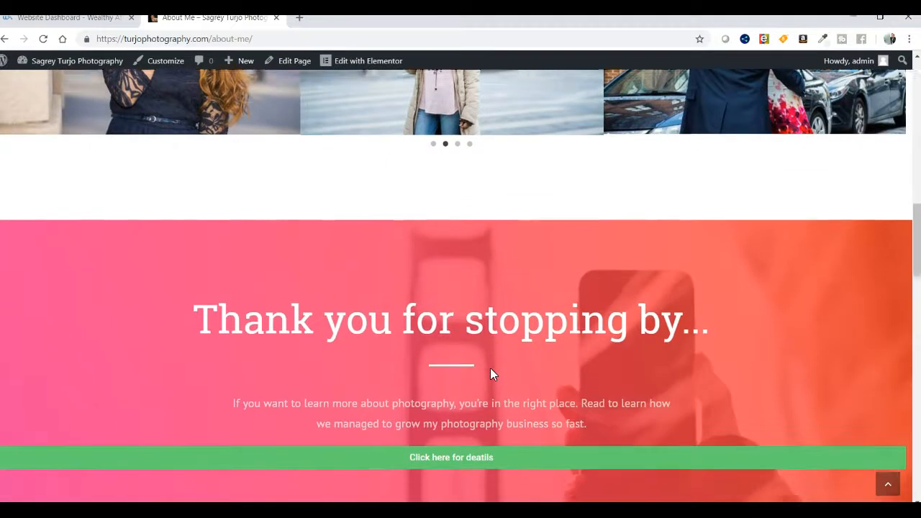
scroll(492, 372, down, 2)
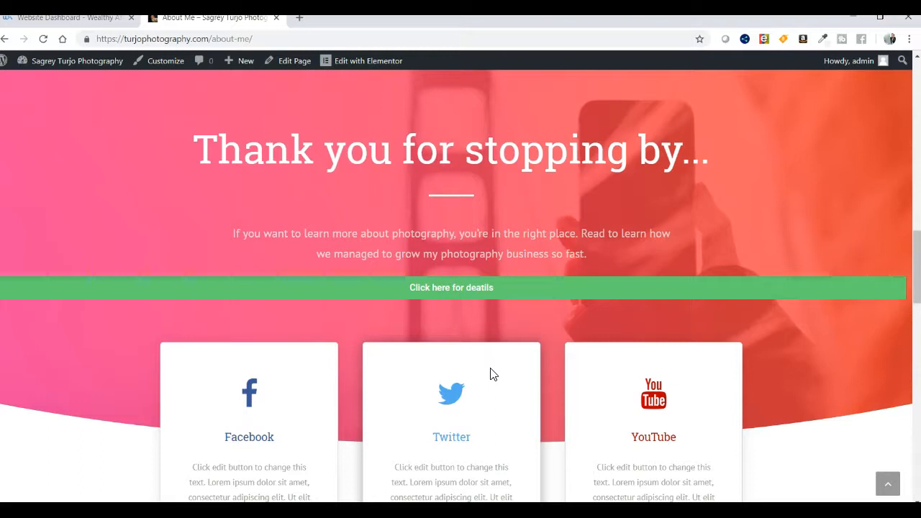
click(473, 291)
scroll(452, 443, up, 8)
scroll(451, 446, up, 4)
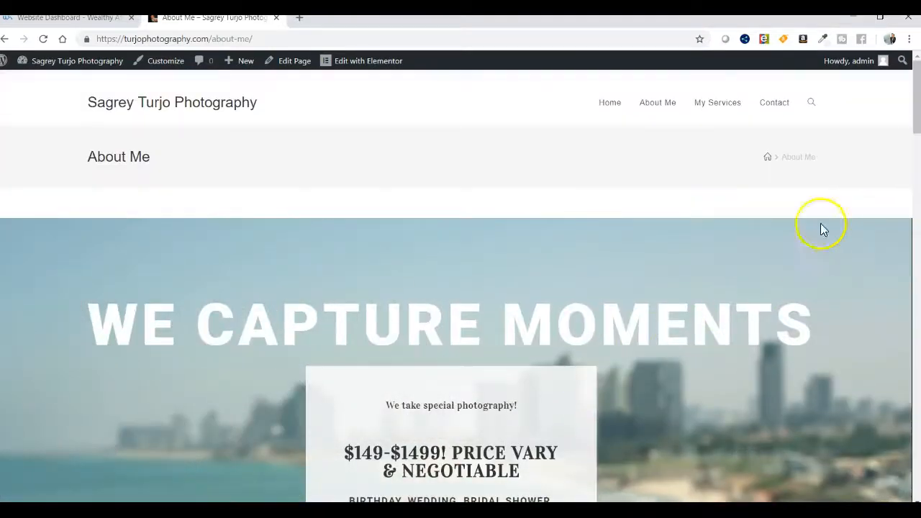
Open the My Services page and review its photo shoot, food, Modelling and wedding sections
click(710, 111)
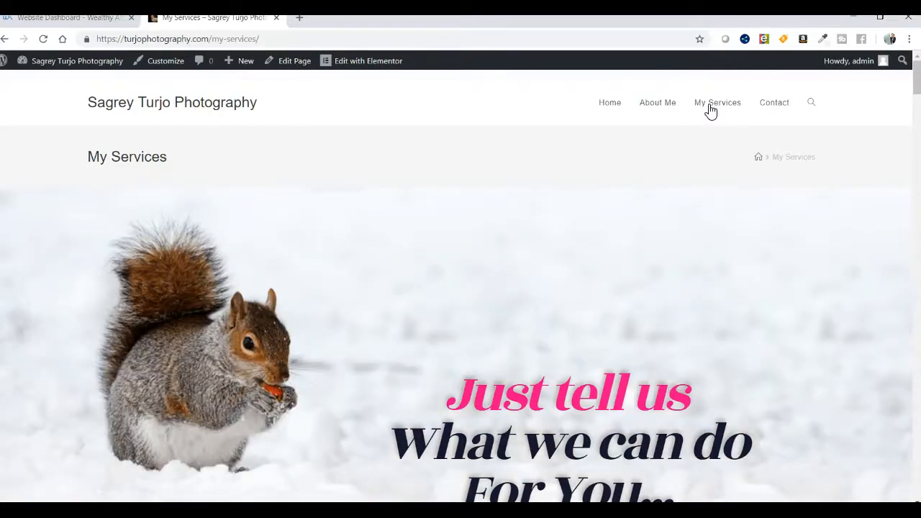
scroll(710, 112, down, 8)
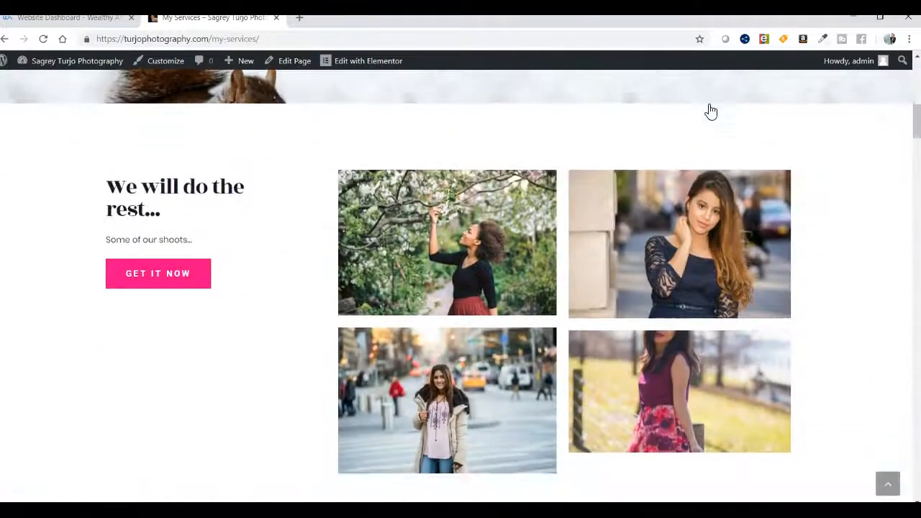
scroll(709, 112, down, 12)
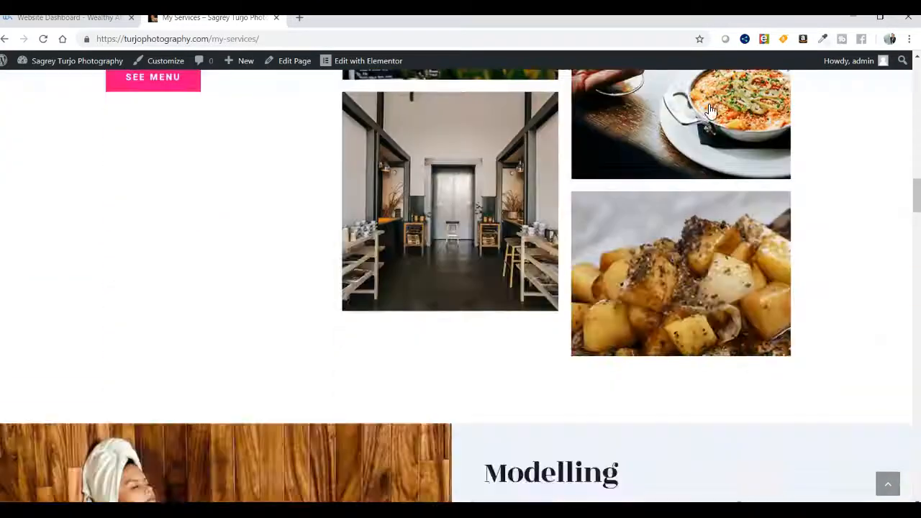
scroll(710, 112, down, 13)
scroll(710, 111, down, 10)
scroll(709, 112, down, 5)
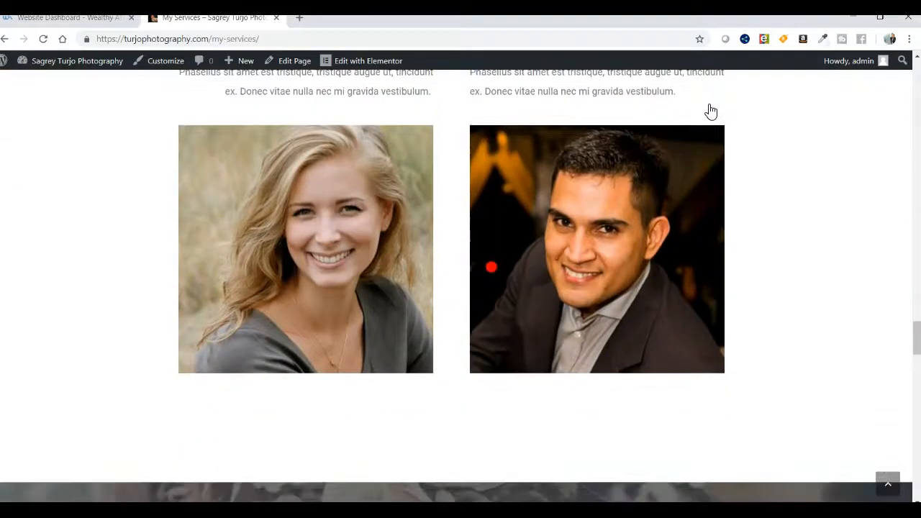
scroll(710, 111, up, 15)
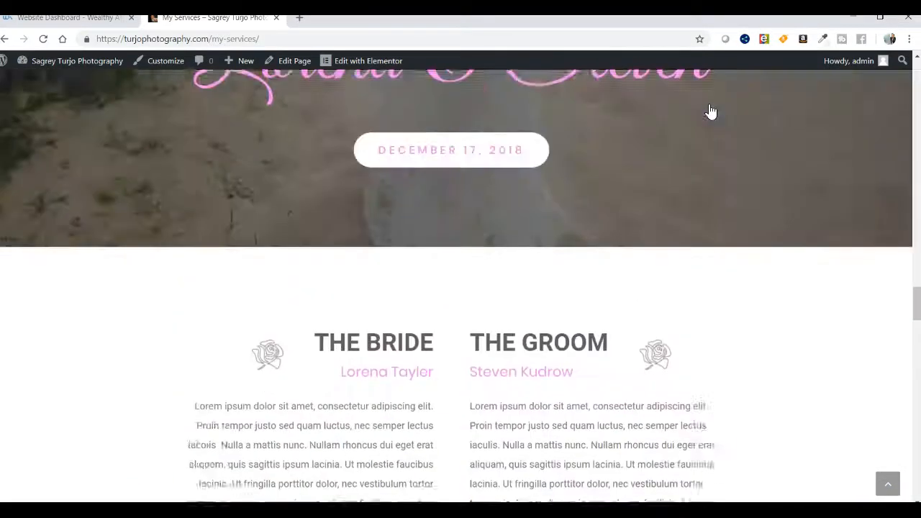
scroll(710, 111, up, 15)
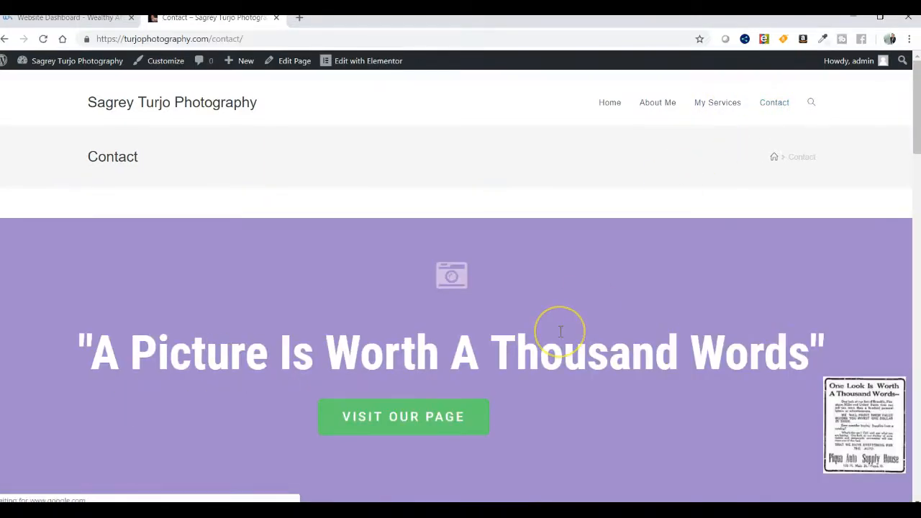
Examine the Contact page's banner, feature columns, company logos, Write Us form and map
scroll(560, 331, down, 5)
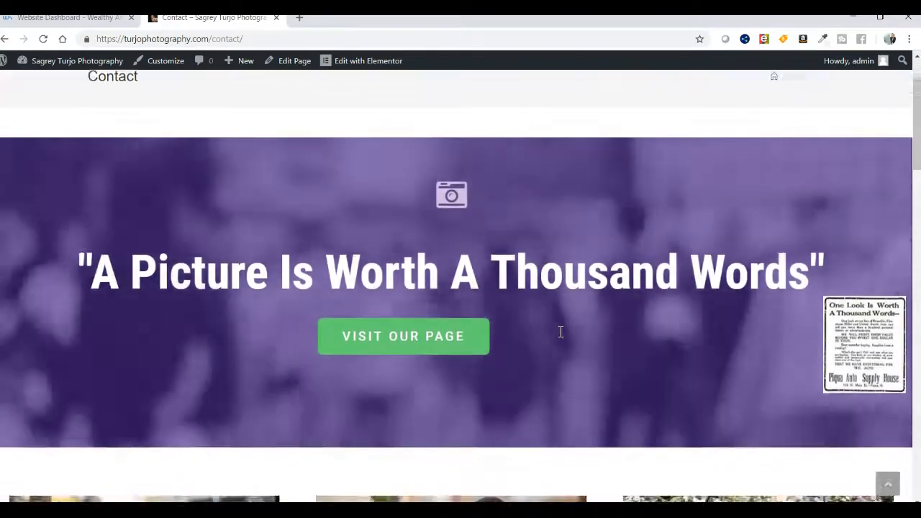
scroll(558, 331, down, 8)
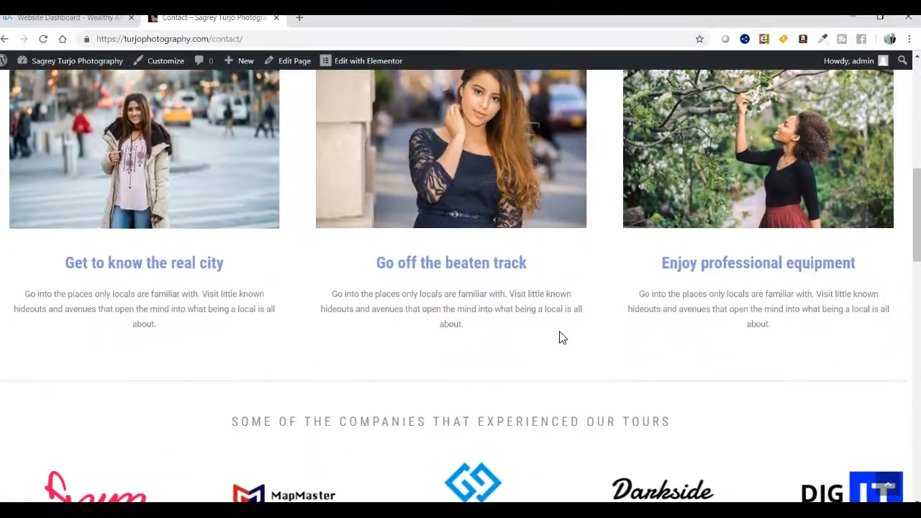
scroll(561, 335, down, 4)
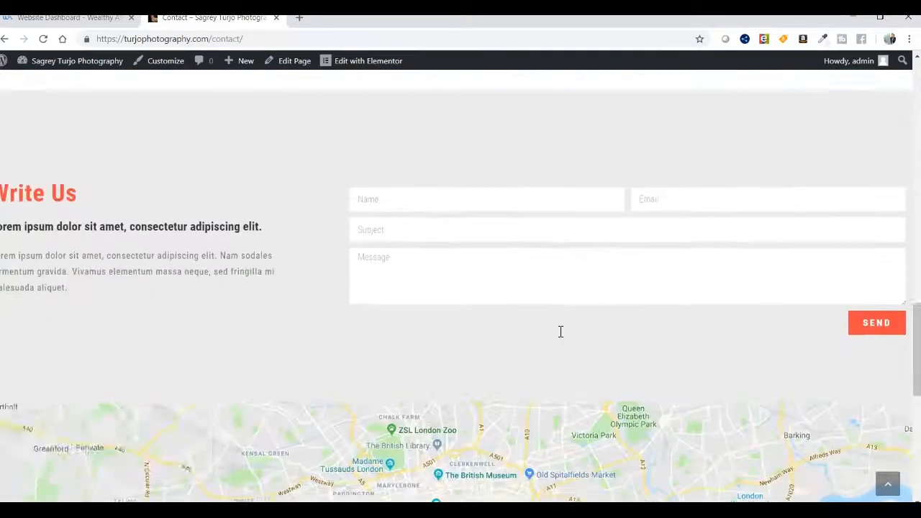
Examine the Write Us form's Name, Email, Subject and Message fields and its Send button
click(461, 232)
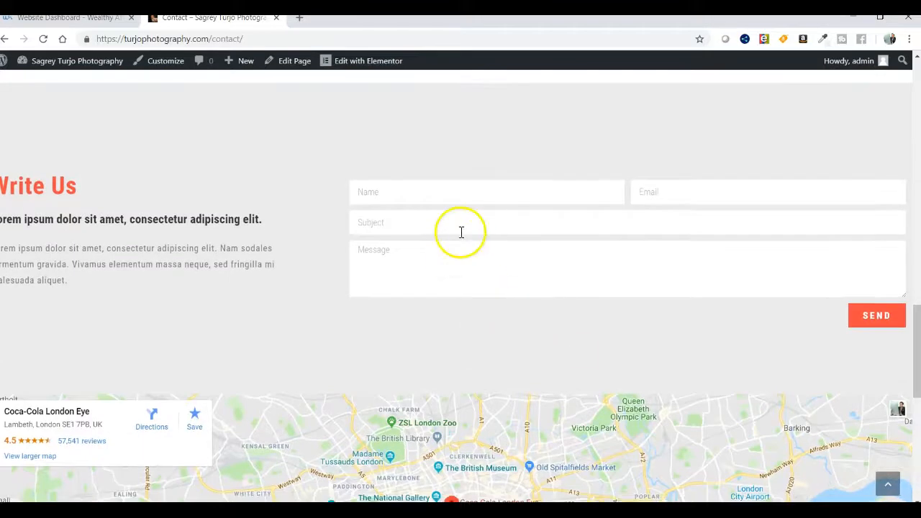
click(487, 193)
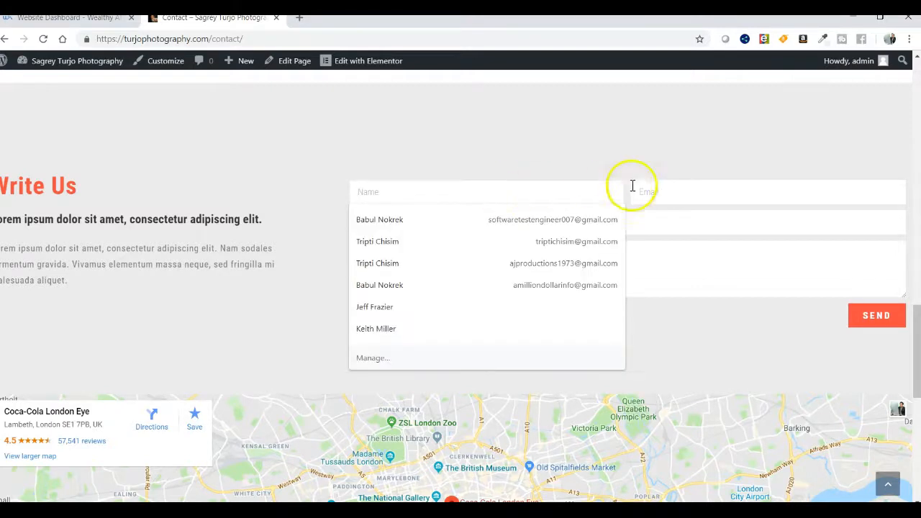
click(670, 189)
click(469, 211)
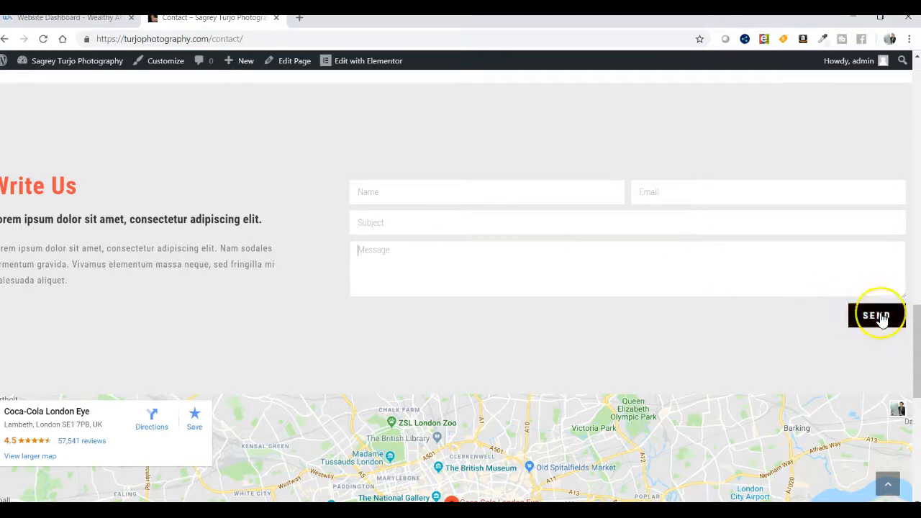
click(891, 344)
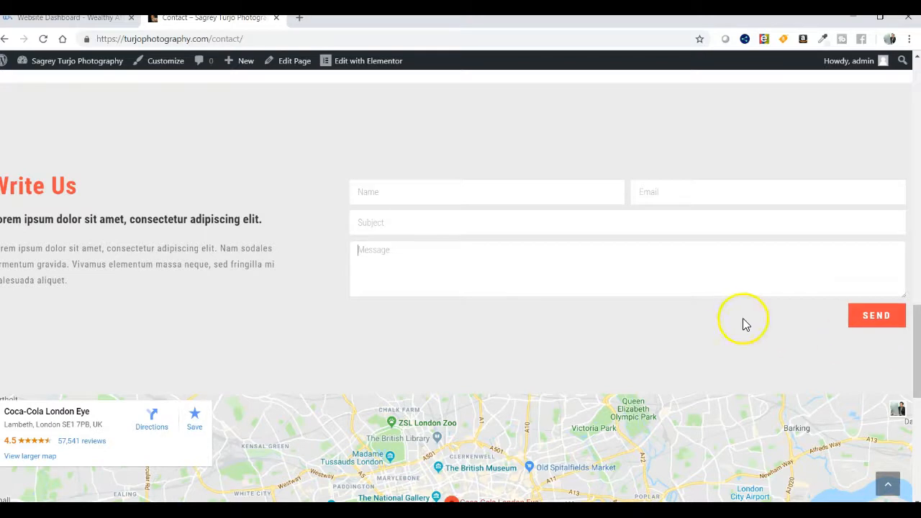
click(558, 197)
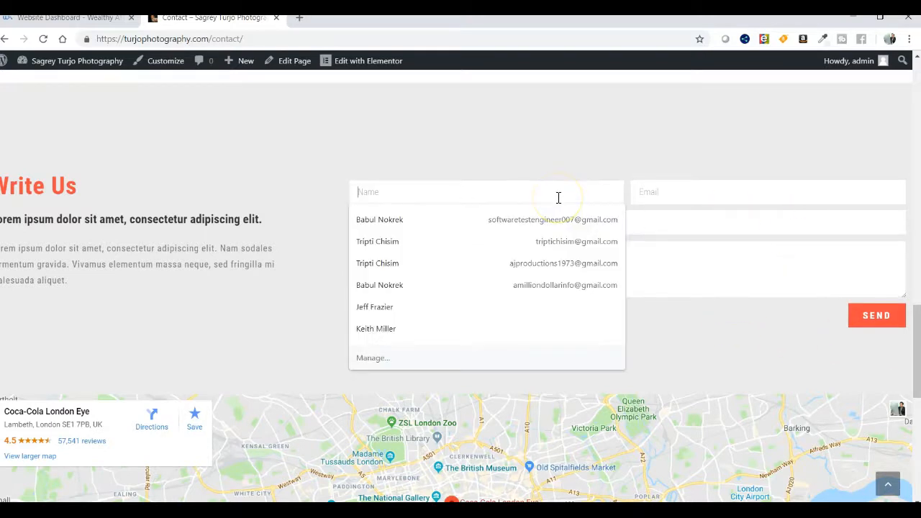
click(682, 188)
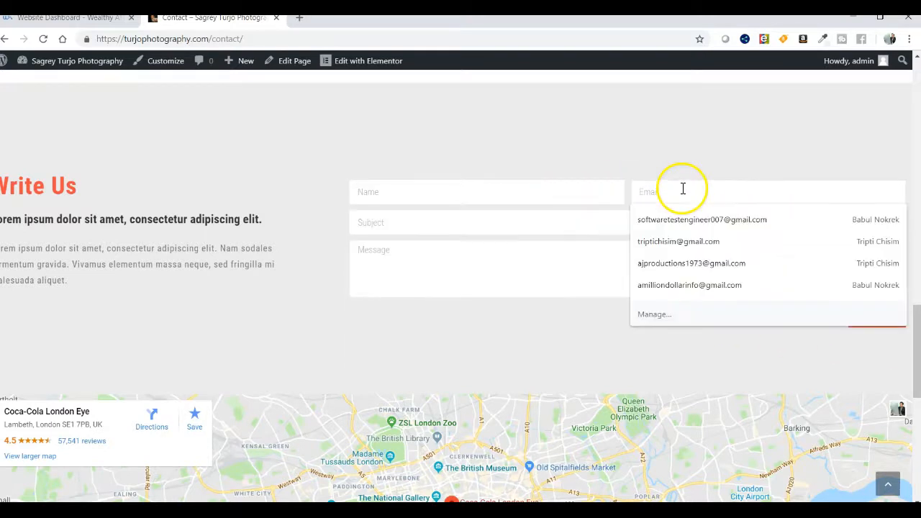
click(508, 226)
click(512, 250)
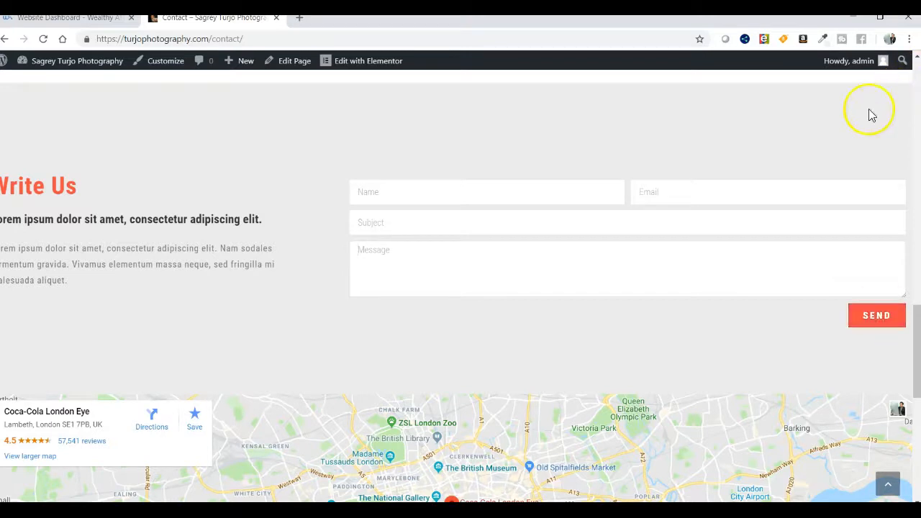
Return to the website's Home page and open it for editing with Elementor
scroll(868, 110, up, 10)
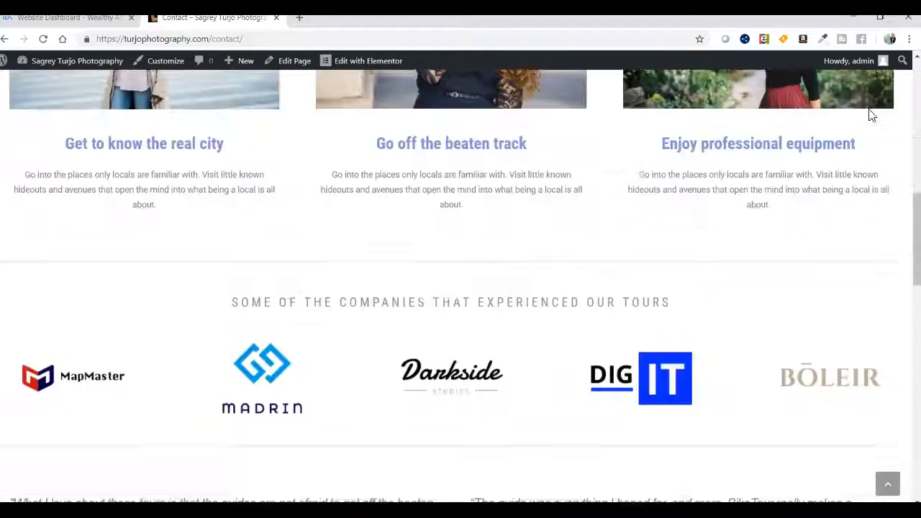
scroll(868, 109, up, 10)
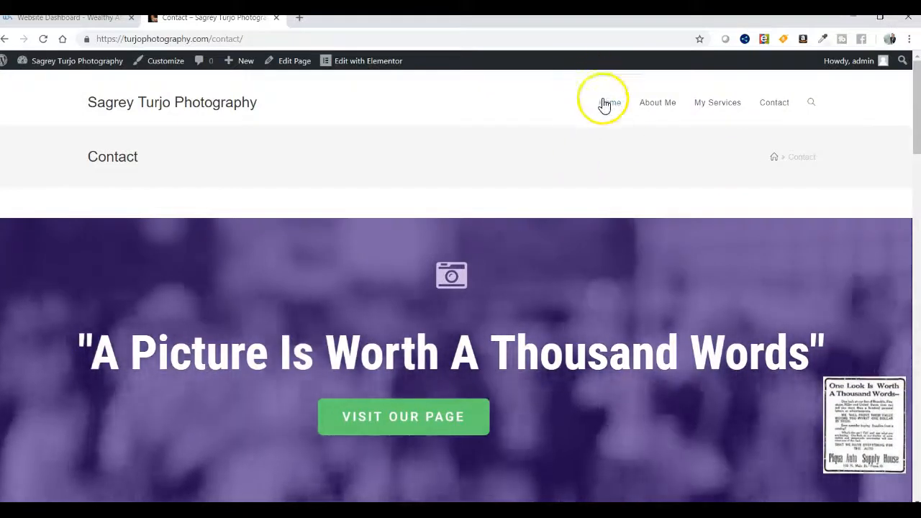
click(606, 106)
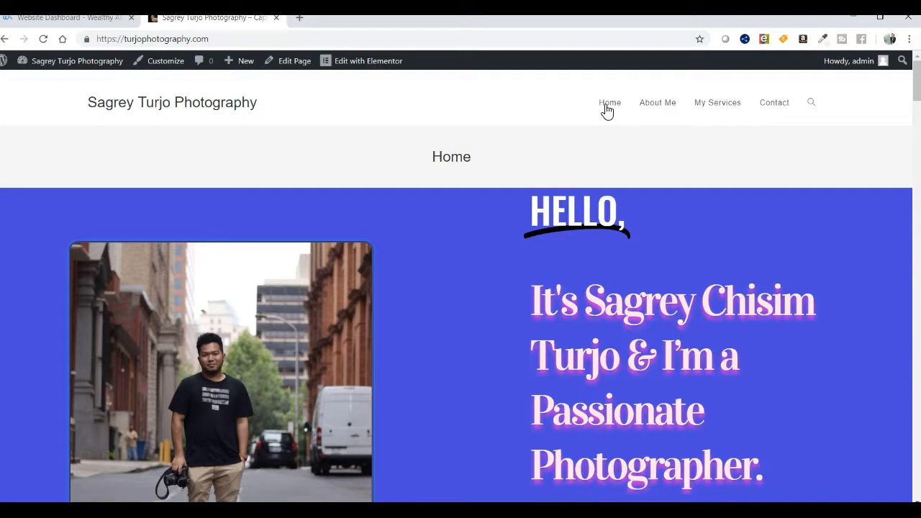
scroll(606, 109, down, 4)
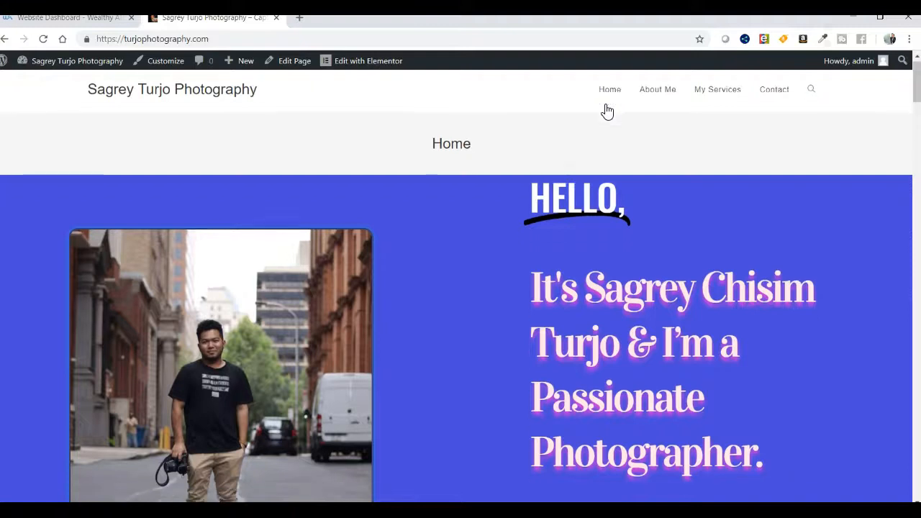
scroll(606, 109, down, 2)
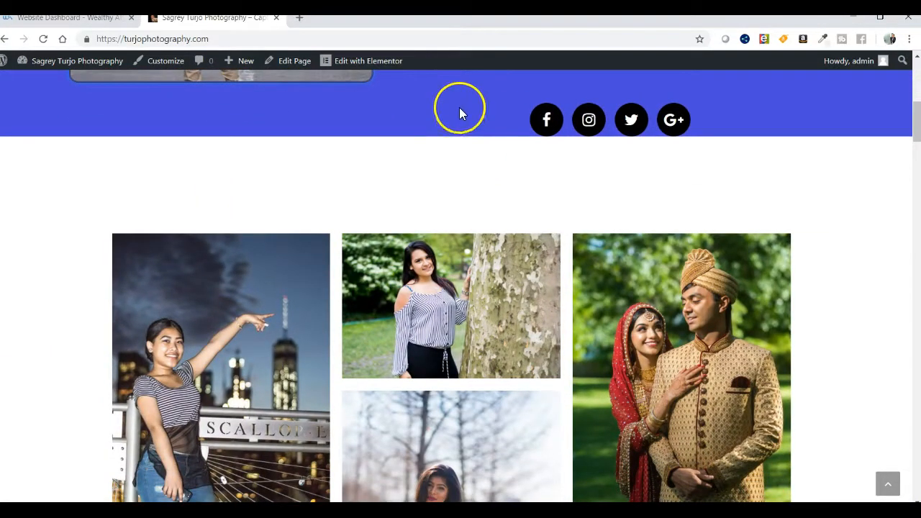
click(353, 69)
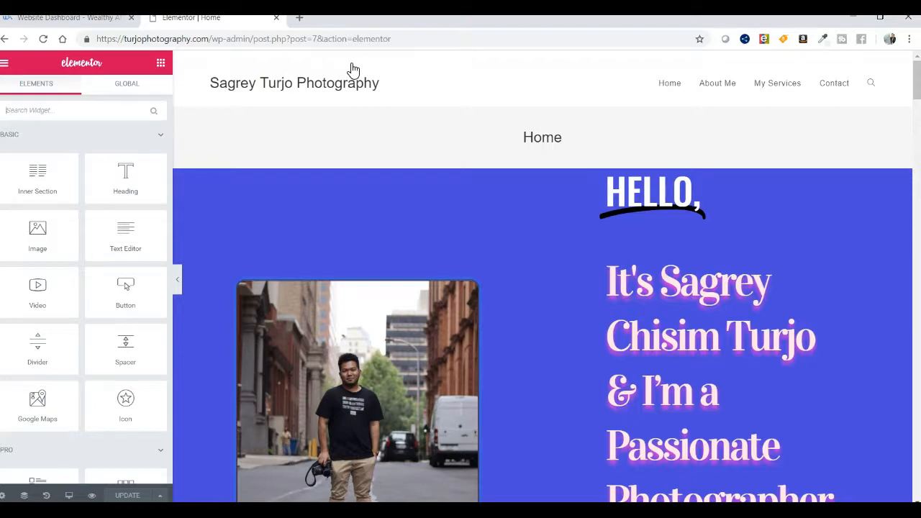
Add a Divider widget in a new section between the blue introduction banner and the photo gallery
scroll(428, 75, down, 1)
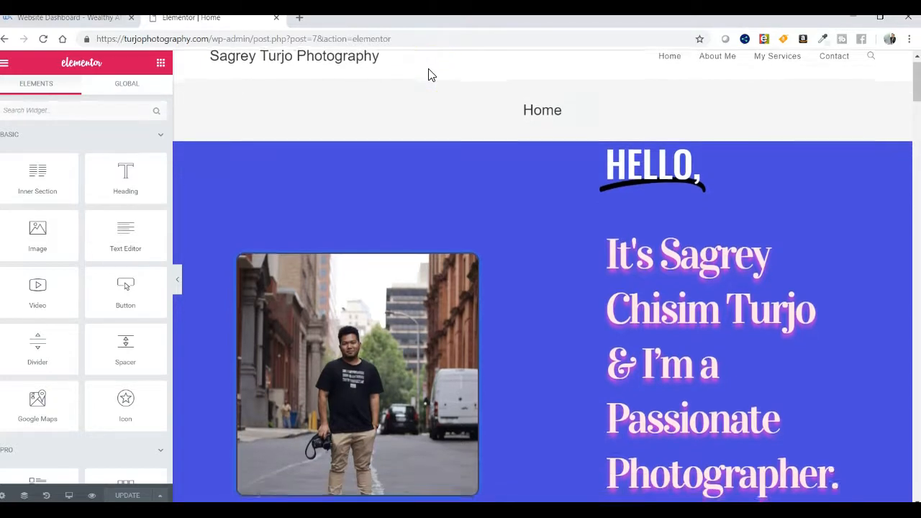
scroll(428, 75, down, 5)
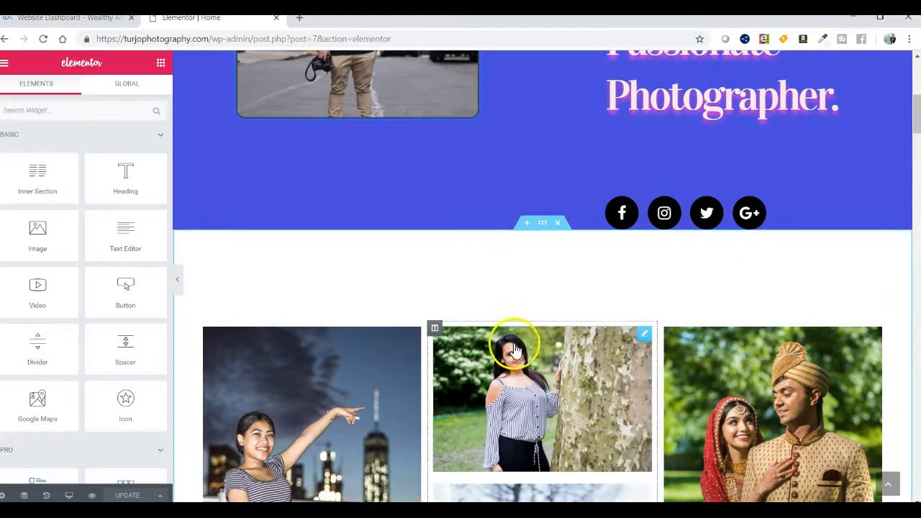
scroll(515, 357, down, 1)
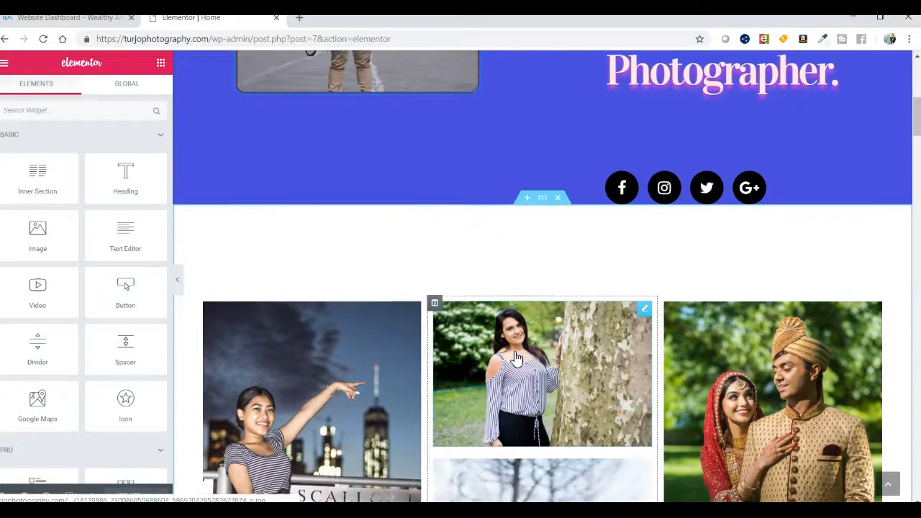
scroll(515, 357, down, 9)
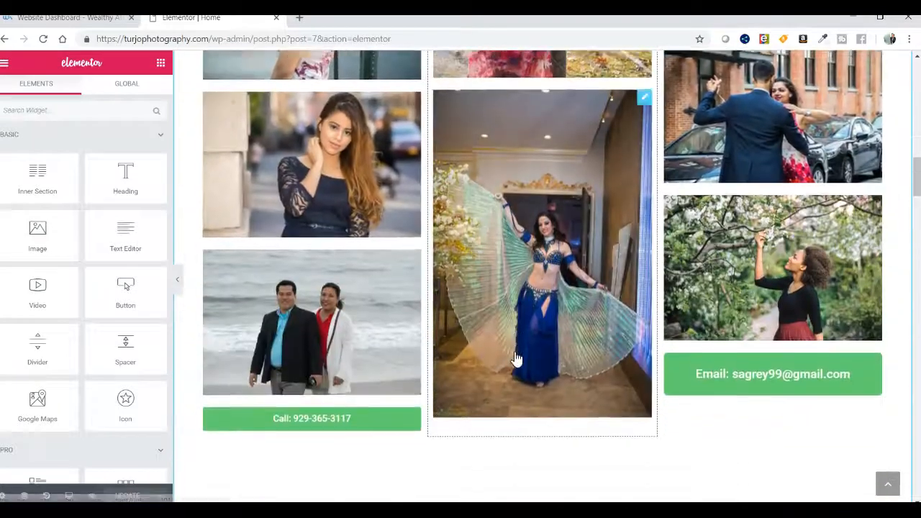
scroll(515, 358, down, 5)
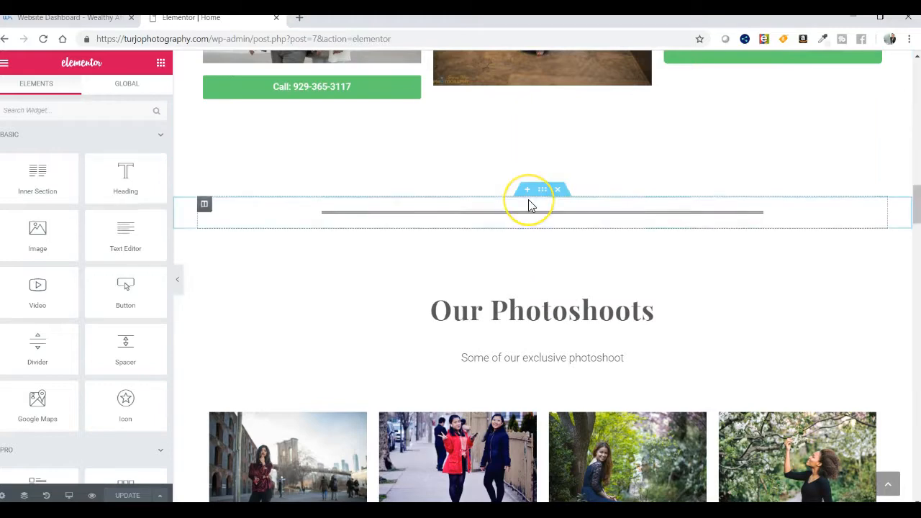
scroll(529, 205, up, 8)
scroll(528, 206, up, 10)
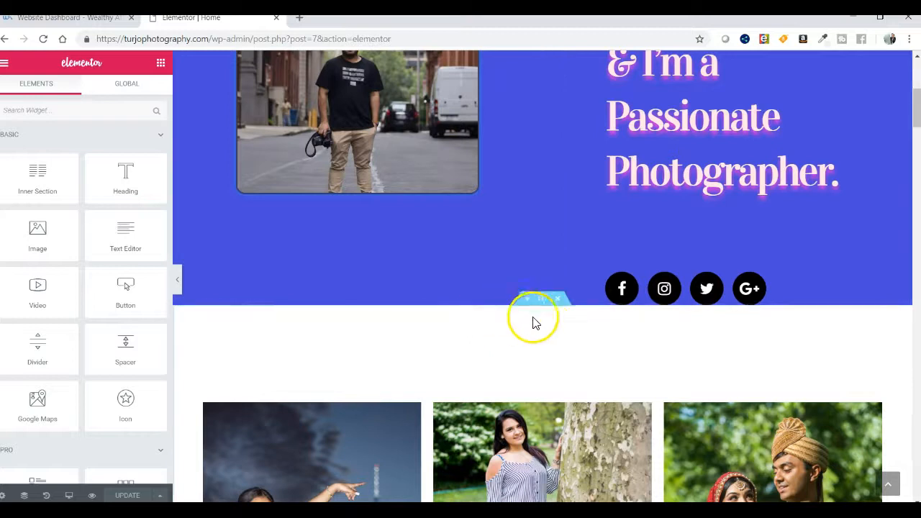
click(526, 300)
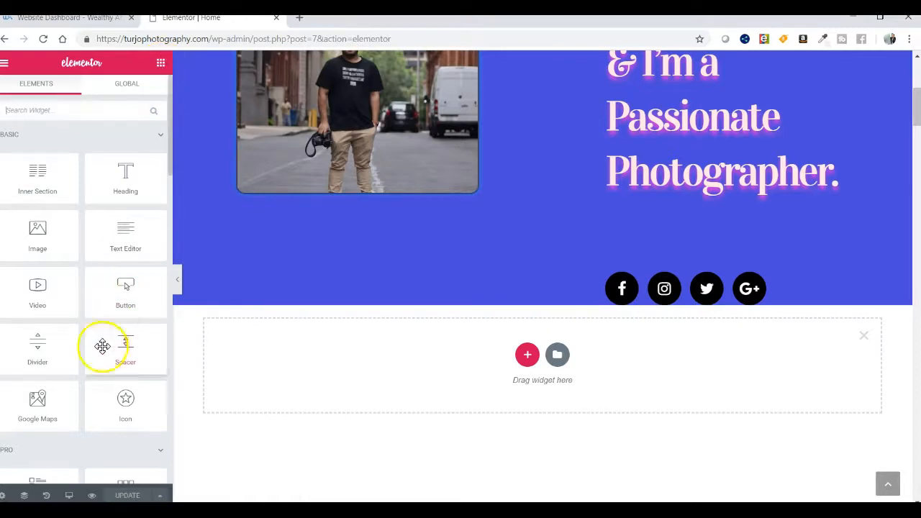
drag(41, 344, 364, 367)
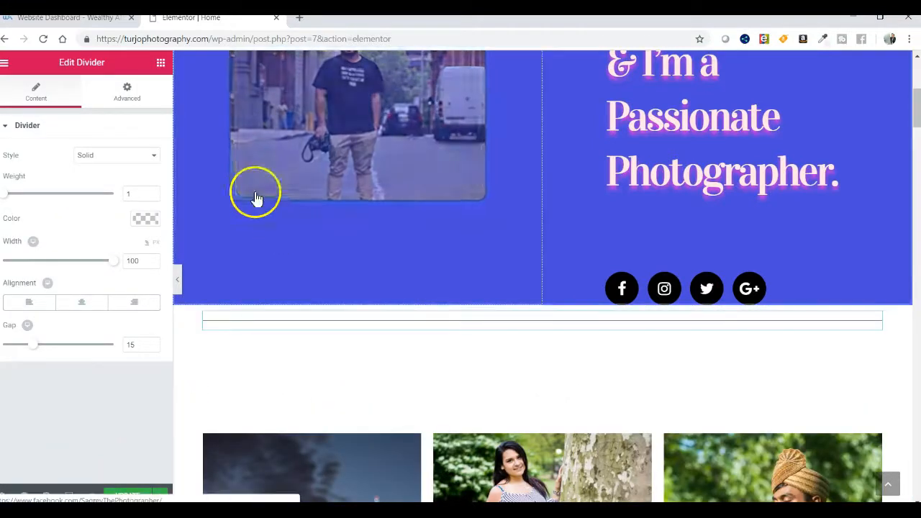
Try the Double, Dotted and Dashed styles on the new divider
click(142, 162)
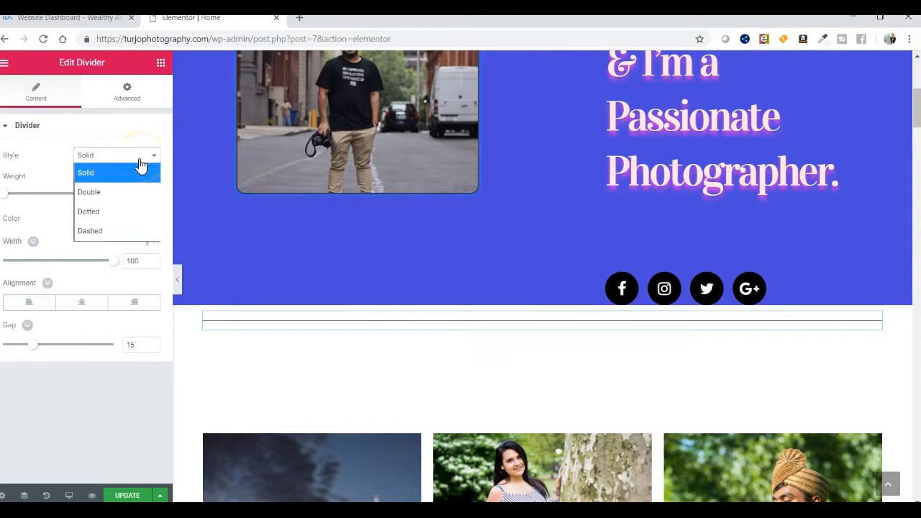
click(99, 196)
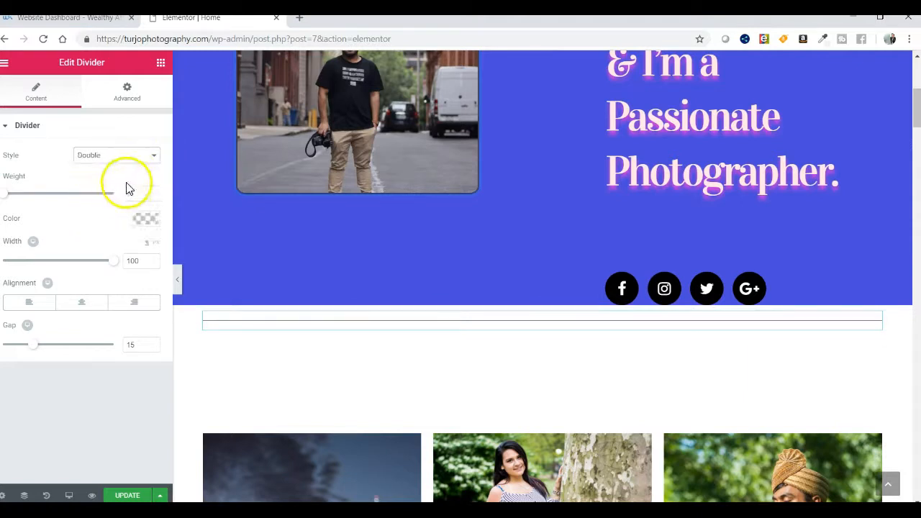
click(110, 164)
click(98, 209)
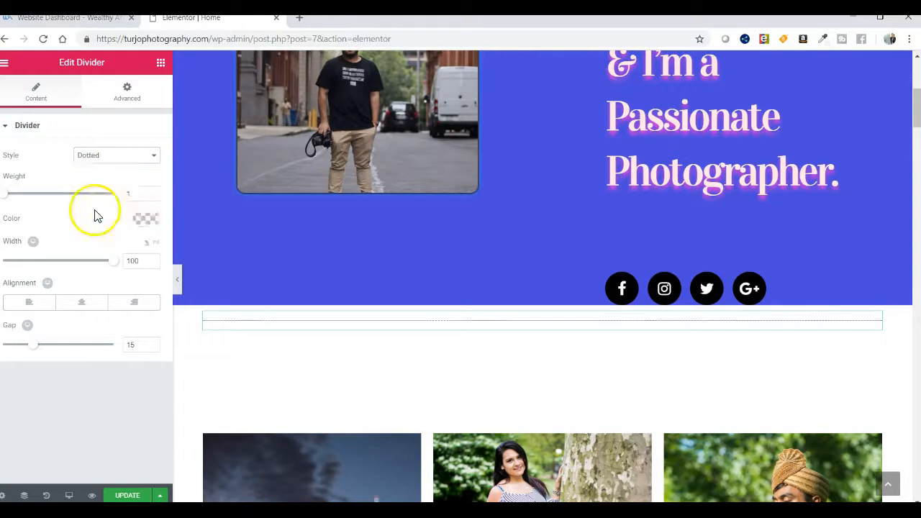
click(108, 160)
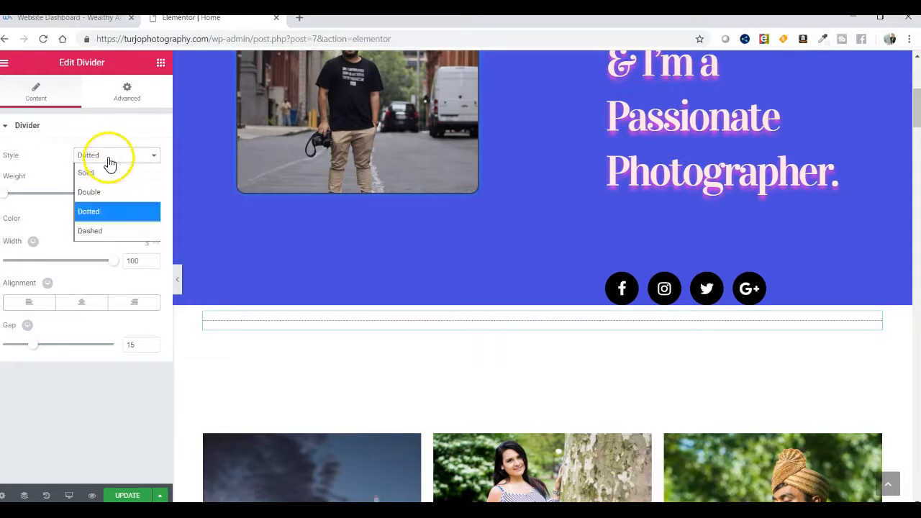
click(101, 242)
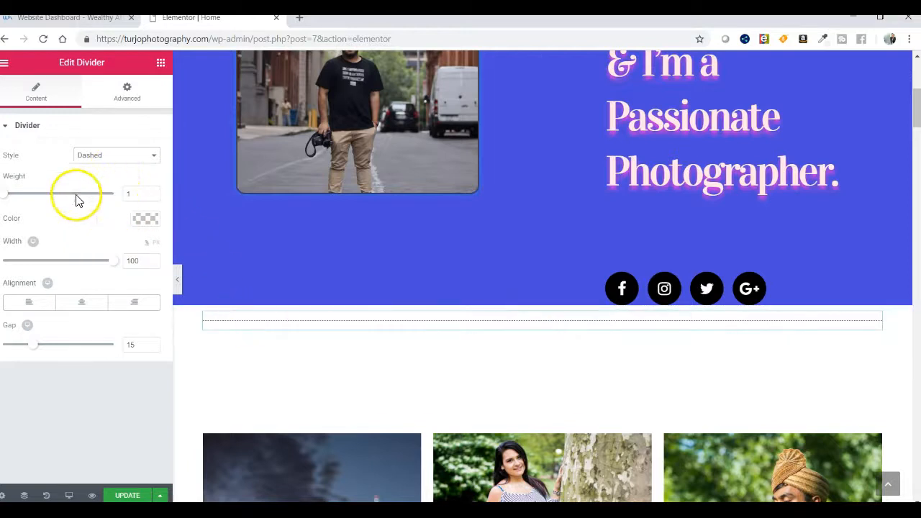
Set the divider's weight to 6 and center it, trying a width of 66% before setting it to 100%
drag(12, 199, 65, 202)
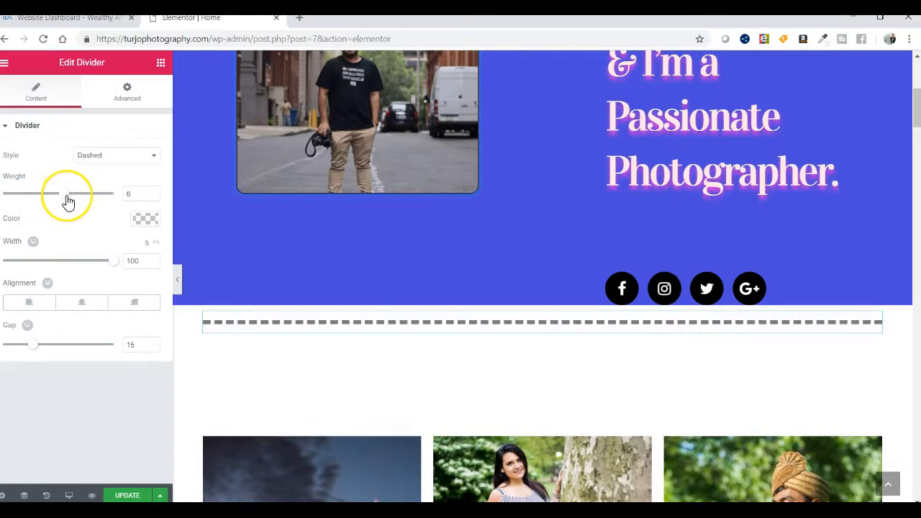
click(79, 264)
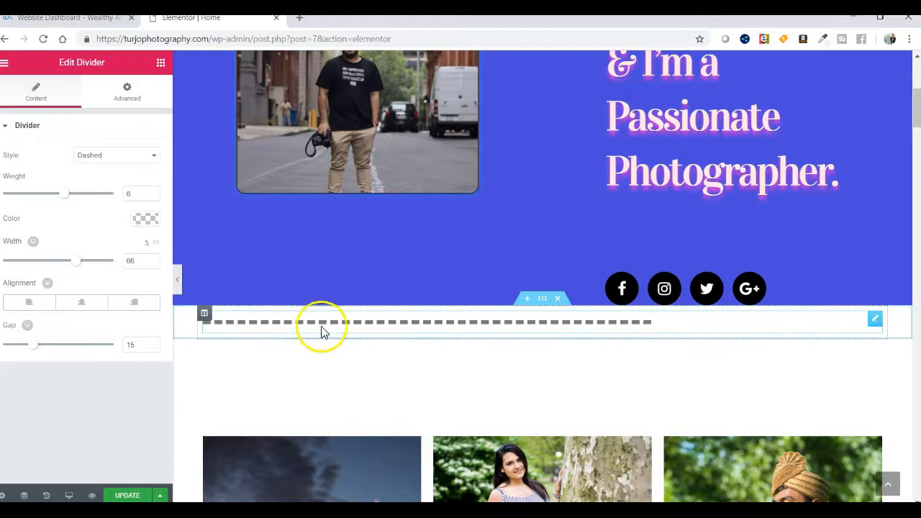
click(82, 303)
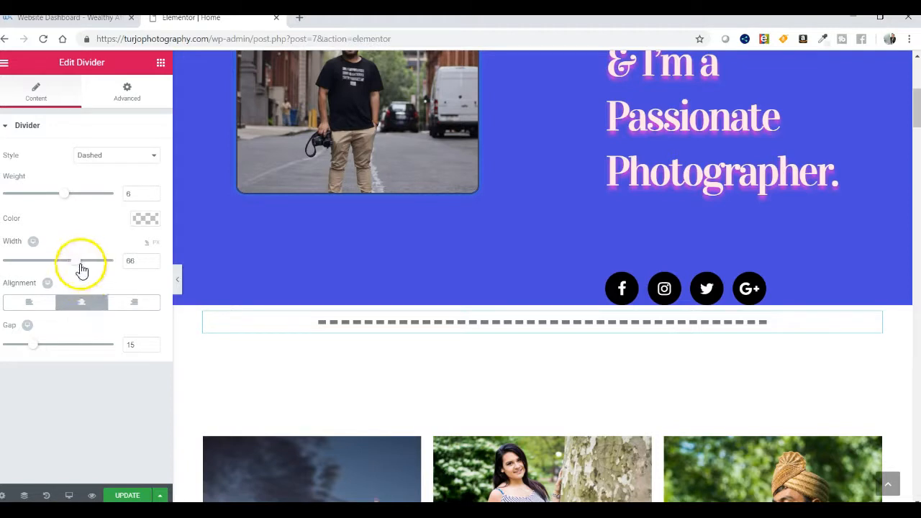
drag(80, 269, 115, 269)
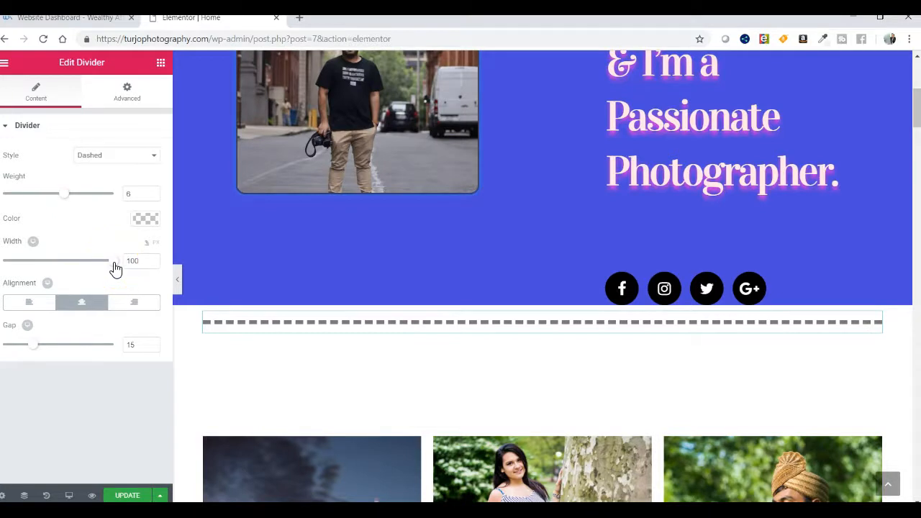
Set the divider's style to Double and its width to 75%, and save the page update
click(107, 158)
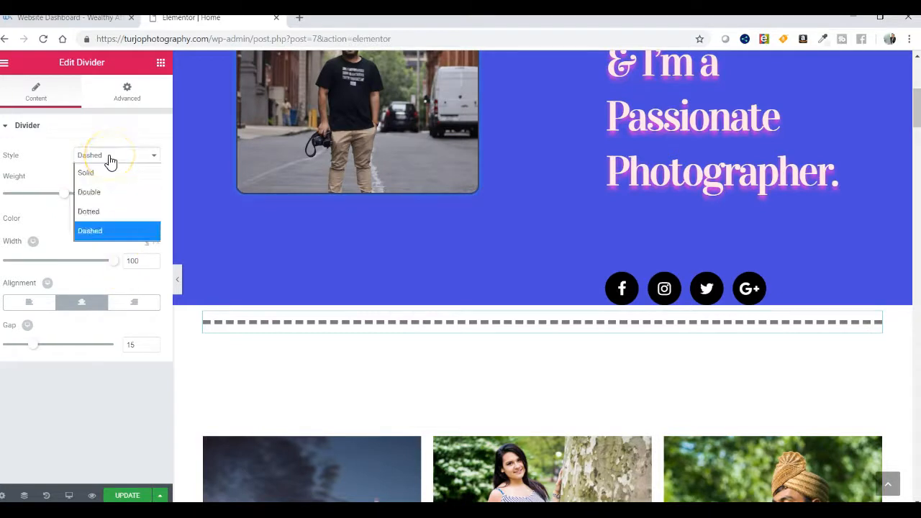
click(92, 192)
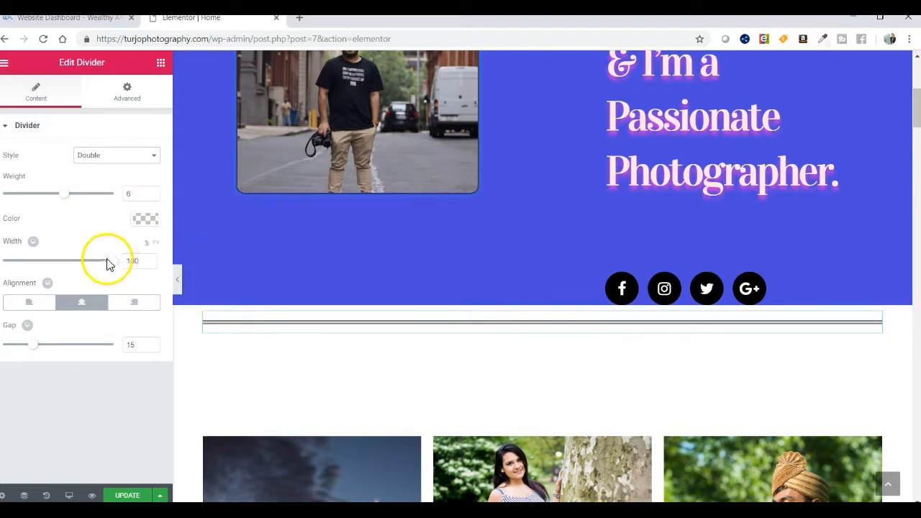
drag(112, 267, 87, 269)
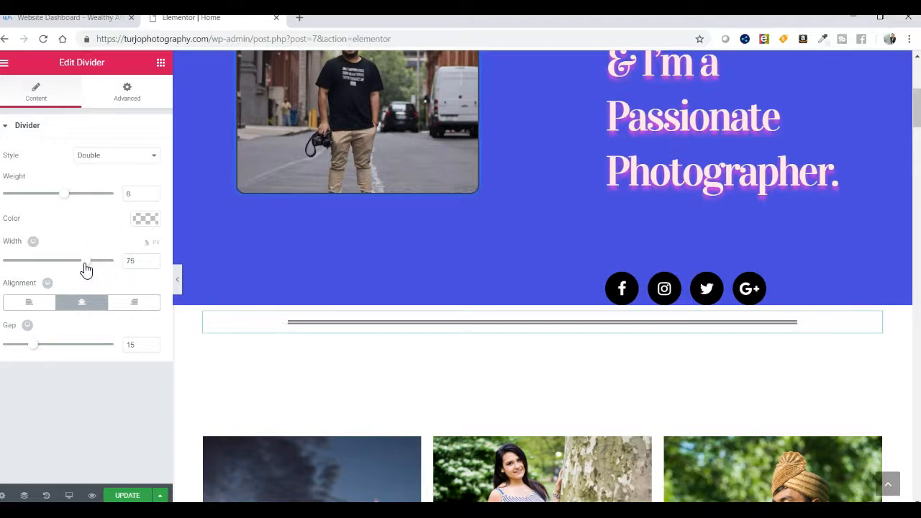
click(129, 496)
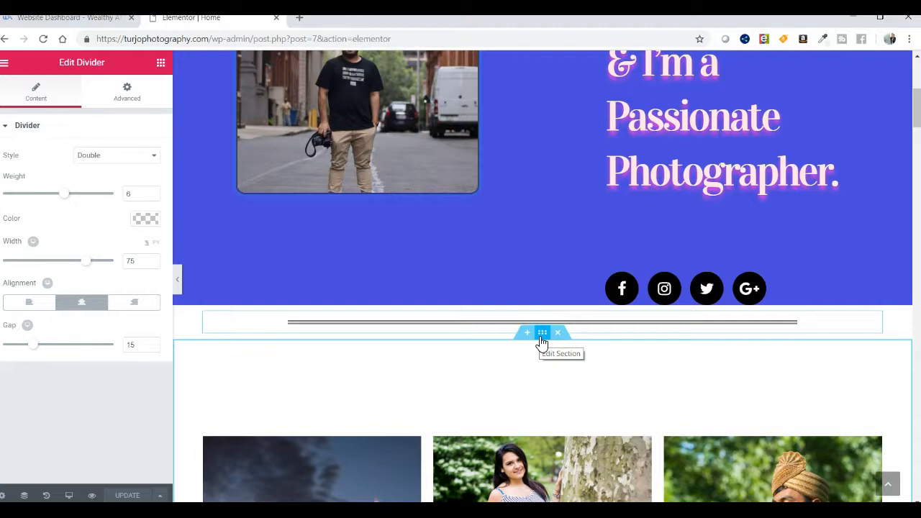
Stretch the photo gallery section below the blue banner to the page's full width and set its content width to Full Width
right_click(542, 342)
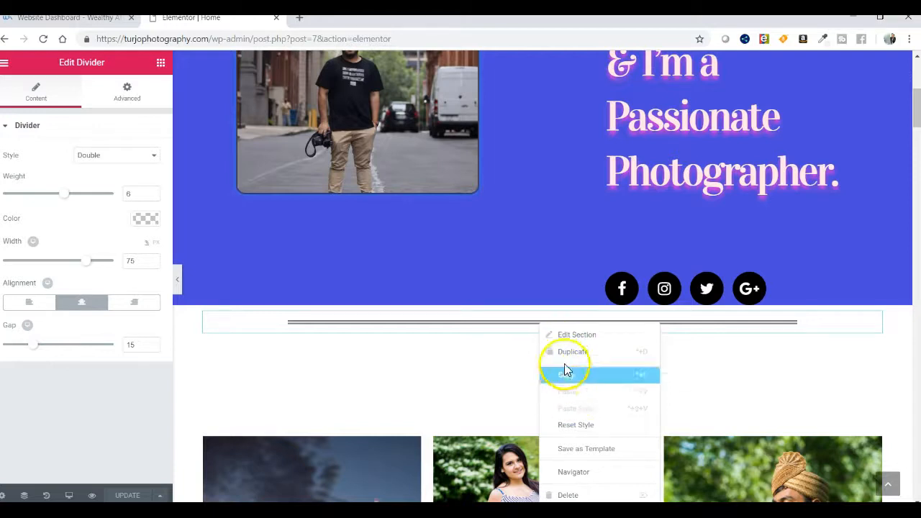
click(576, 336)
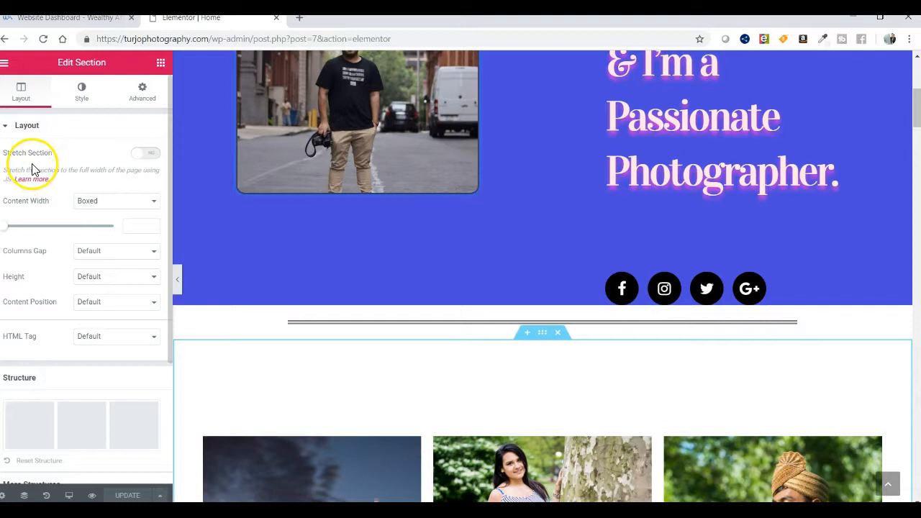
click(155, 157)
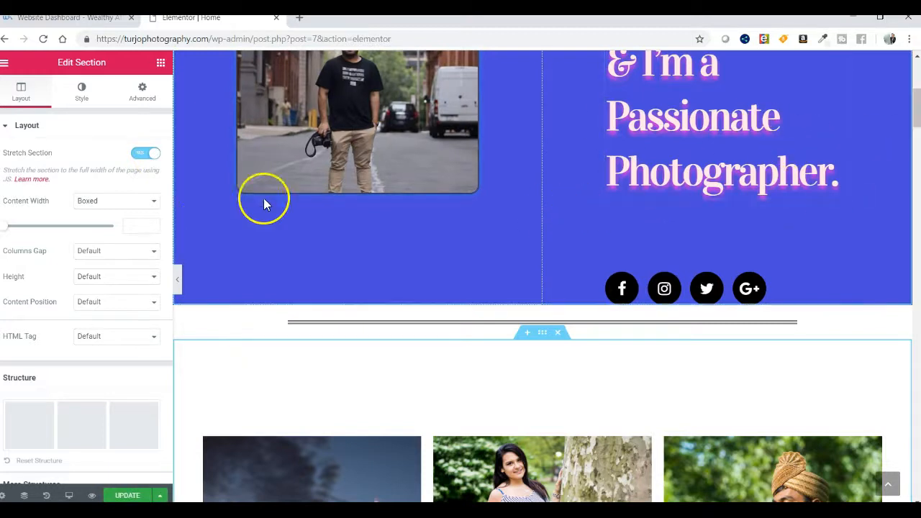
click(92, 205)
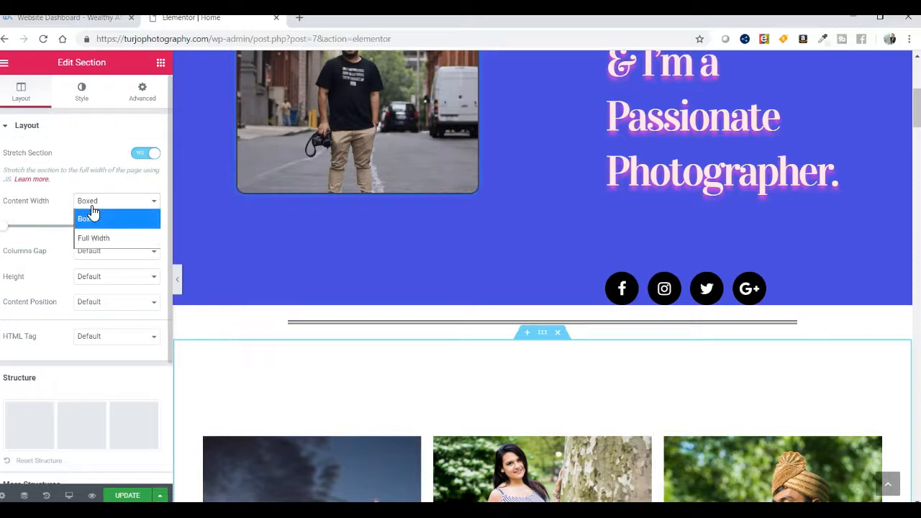
click(105, 240)
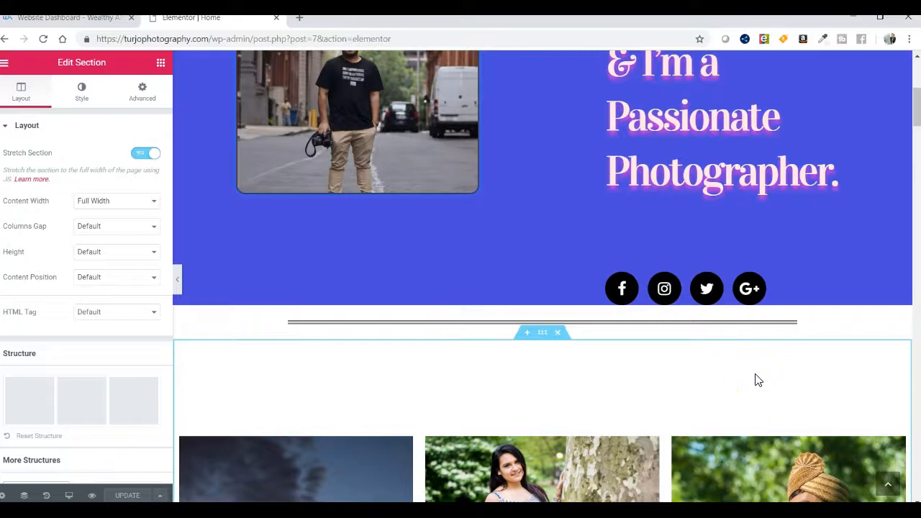
Stretch the divider section above Our Photoshoots, set its content width to Full Width, and save the page update
scroll(754, 380, down, 10)
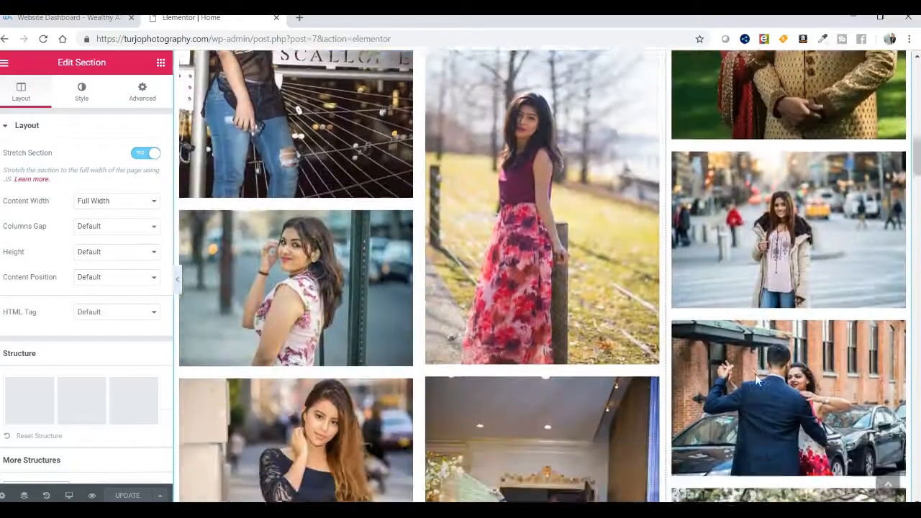
scroll(754, 380, down, 10)
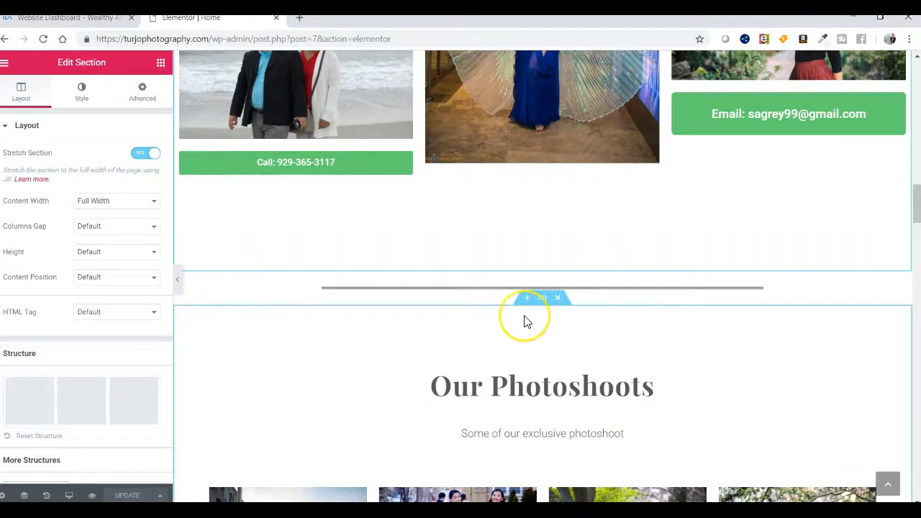
scroll(525, 321, down, 3)
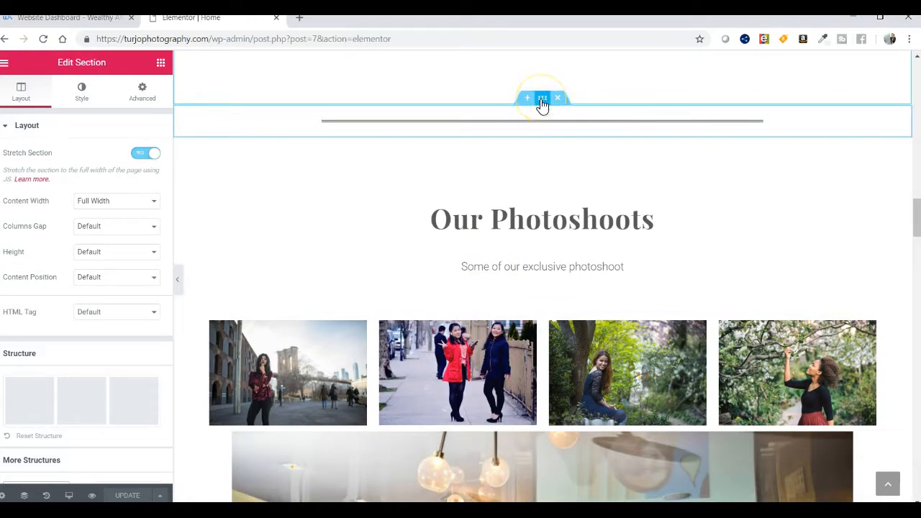
right_click(542, 103)
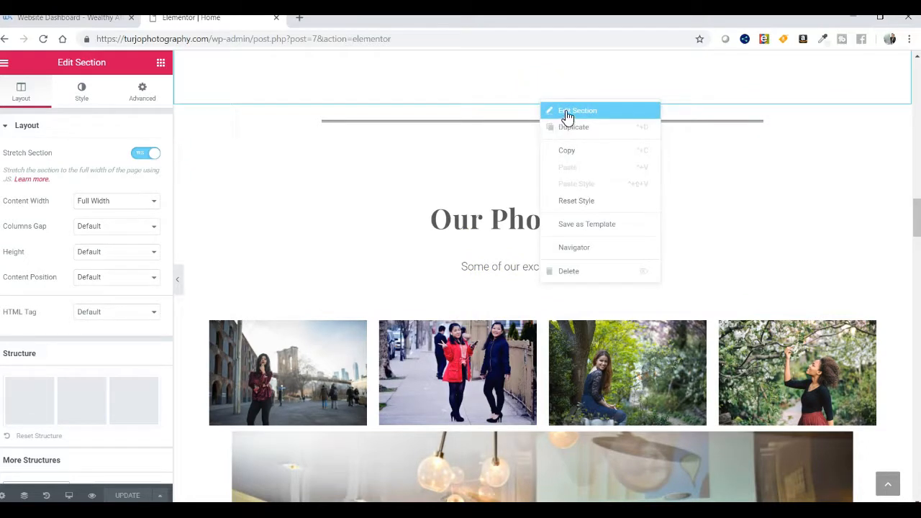
click(566, 113)
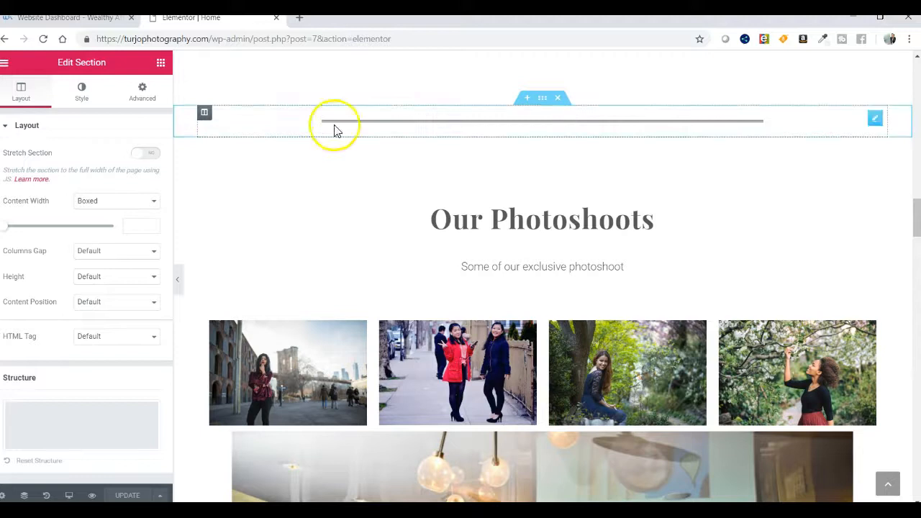
click(156, 156)
click(151, 204)
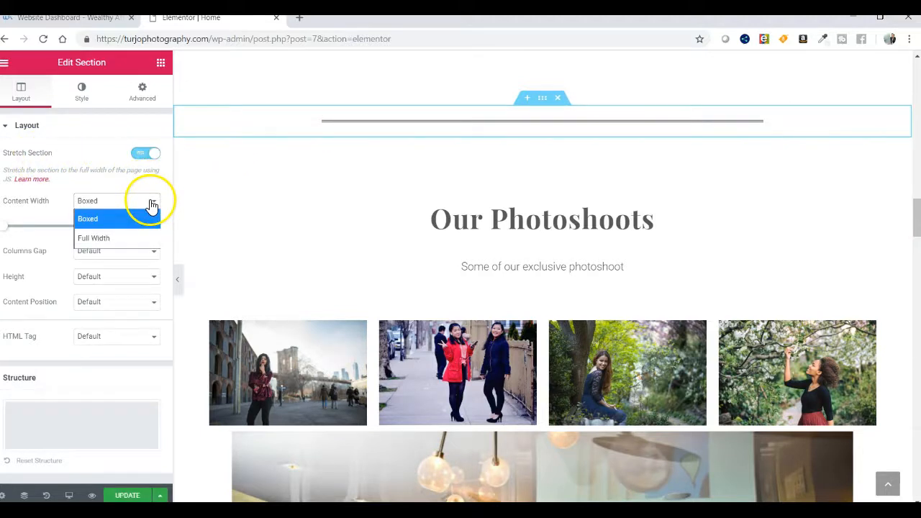
click(110, 239)
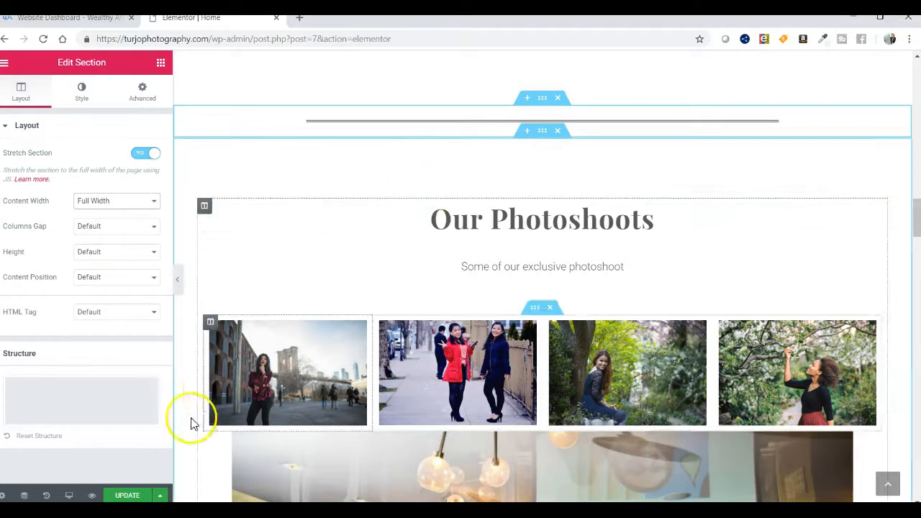
click(134, 496)
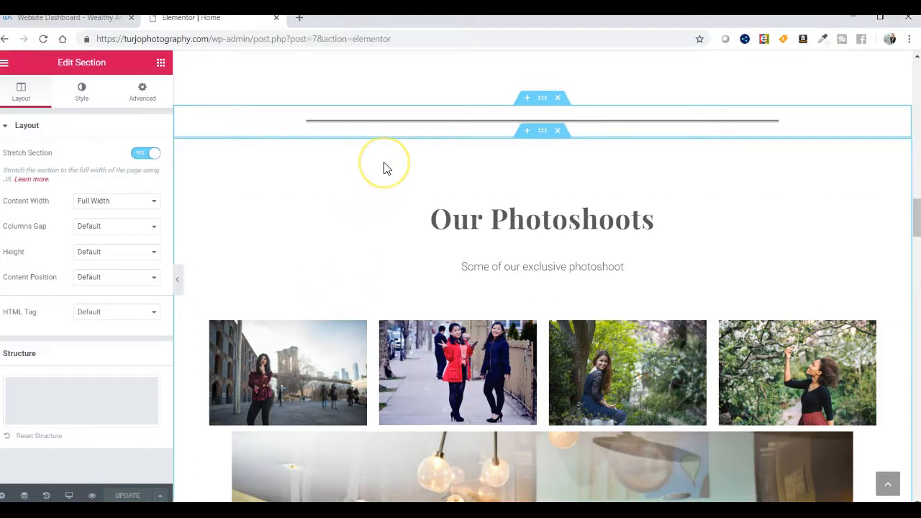
Check the stretch and content width settings of the divider section above the Sweet 16 block
scroll(385, 167, down, 5)
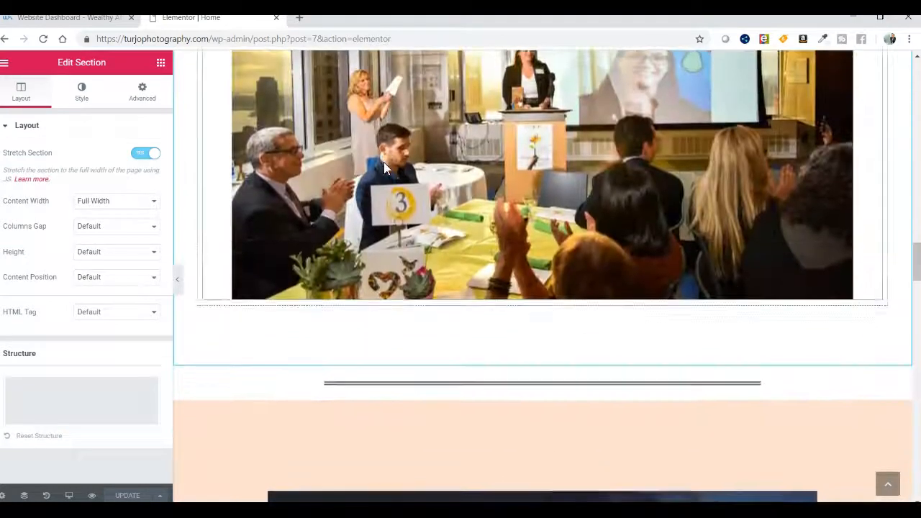
scroll(383, 162, down, 5)
click(448, 108)
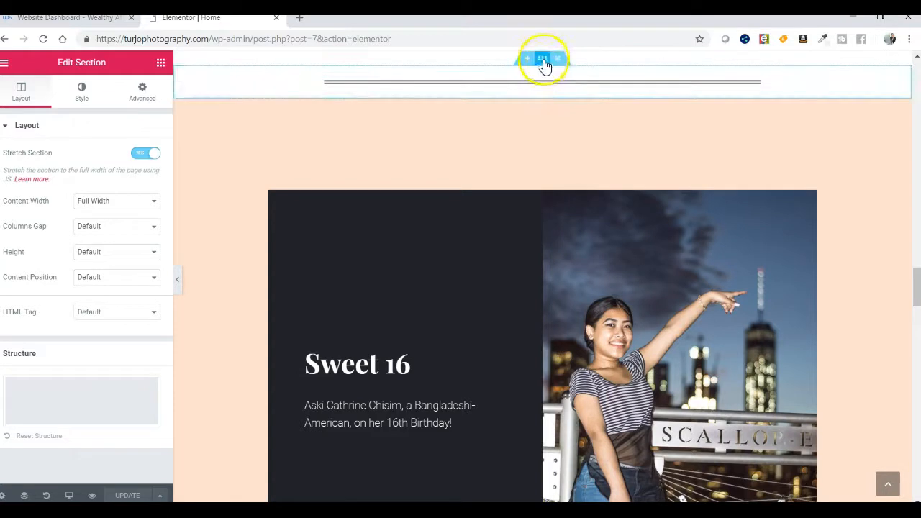
right_click(544, 64)
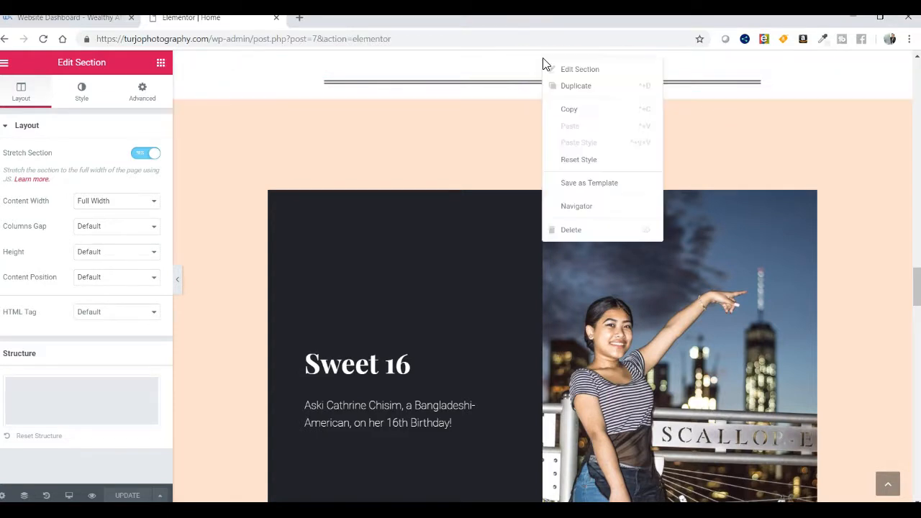
click(565, 72)
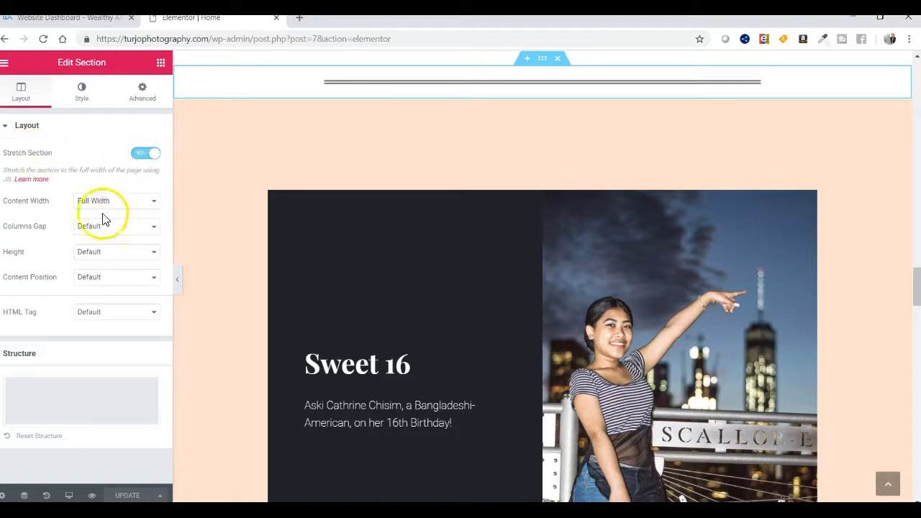
click(144, 205)
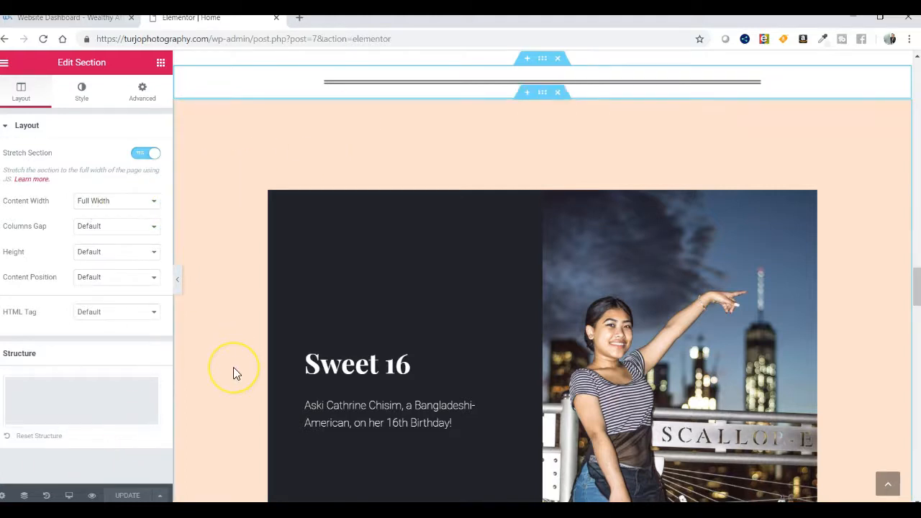
Stretch the divider section above the Pablo Picasso quote, set its content width to Full Width, and save the page update
scroll(233, 367, down, 8)
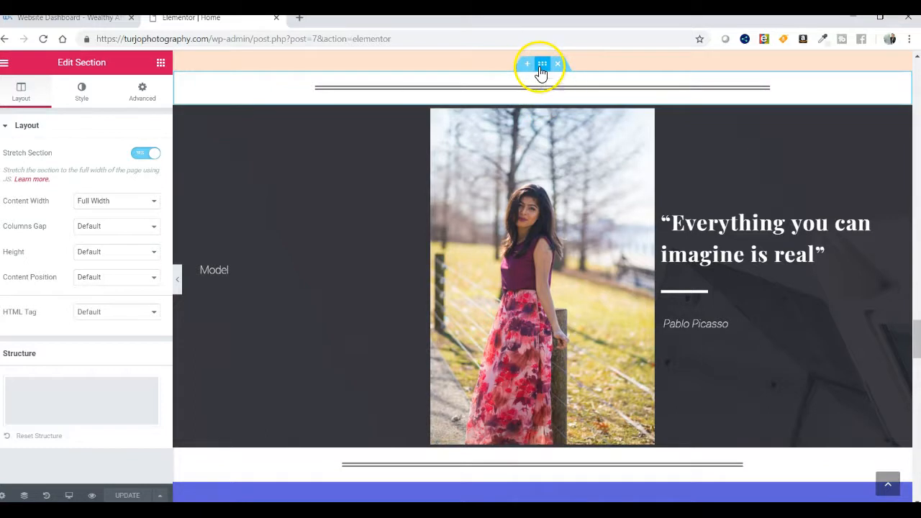
right_click(541, 72)
click(548, 81)
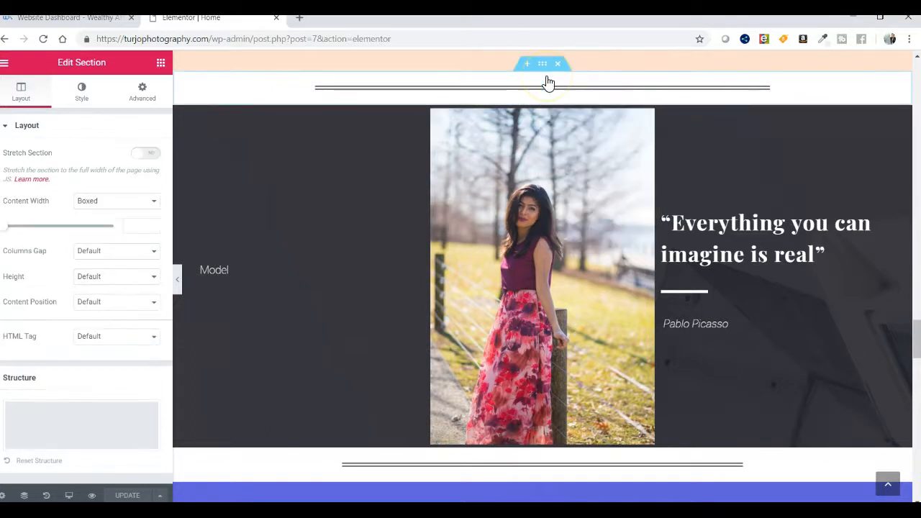
click(150, 153)
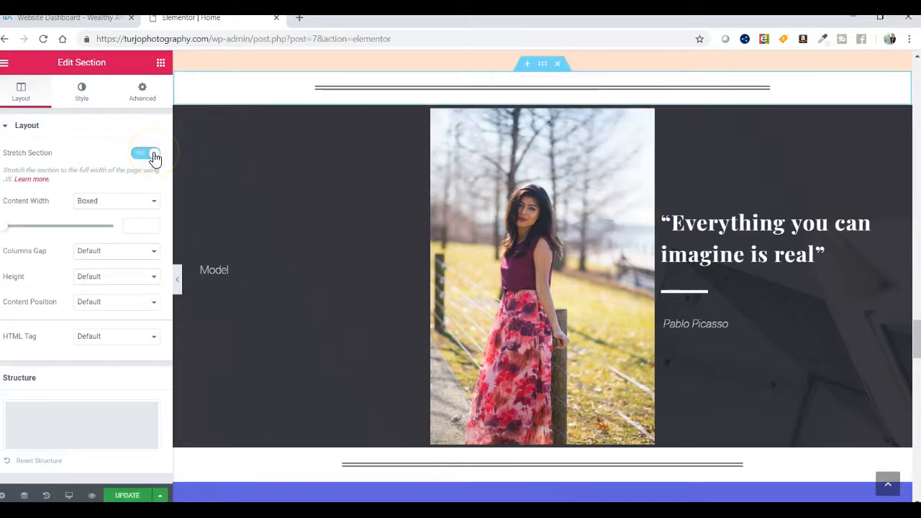
click(136, 200)
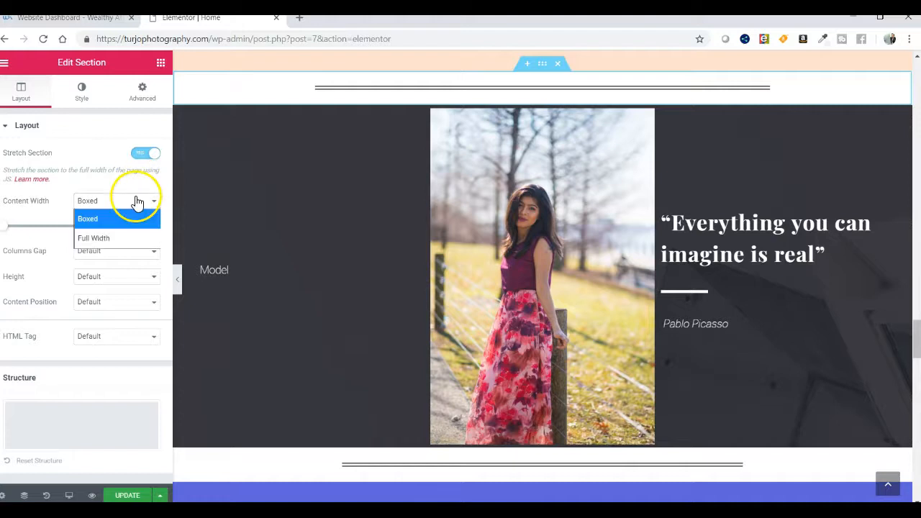
click(105, 238)
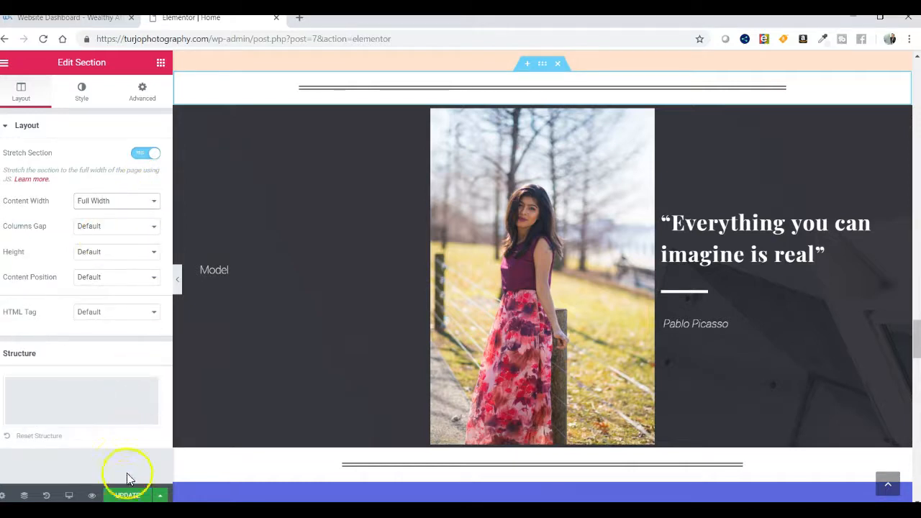
click(128, 496)
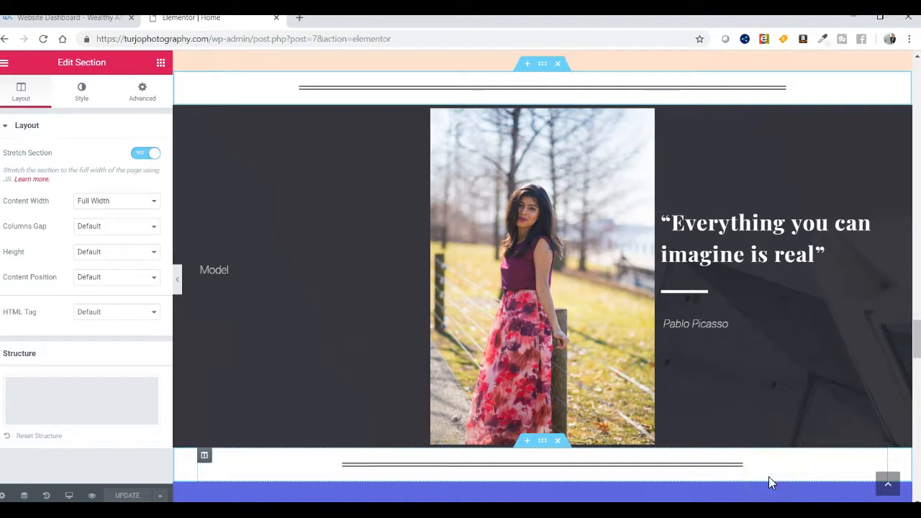
Check the layout settings of the blue Diane Arbus quote section and the settings of the divider below it
scroll(768, 478, down, 4)
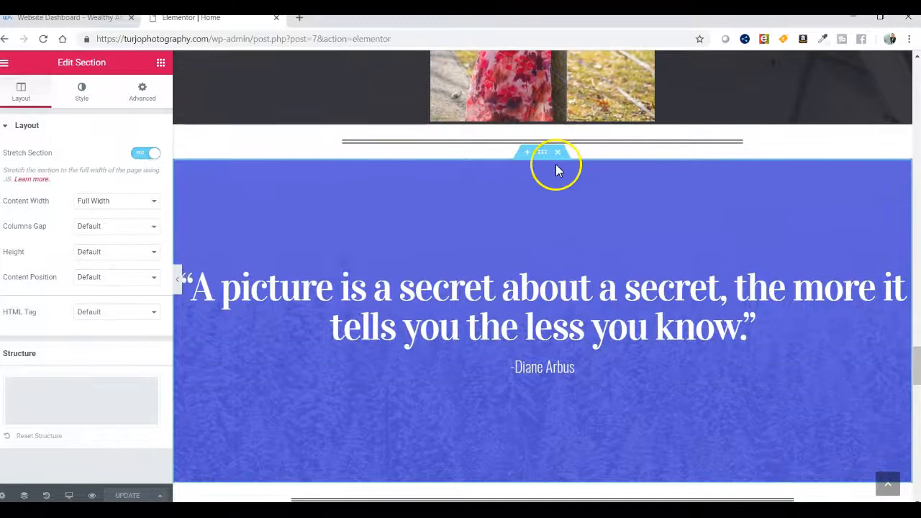
right_click(547, 157)
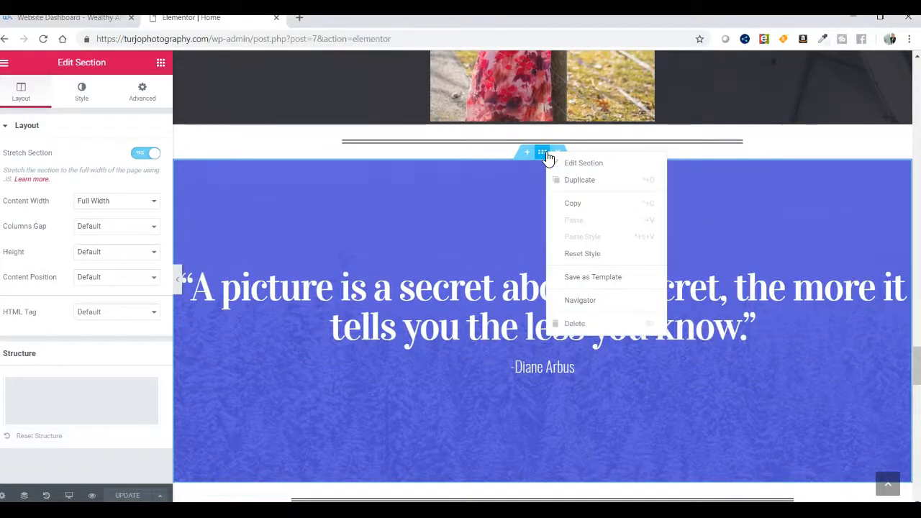
click(562, 170)
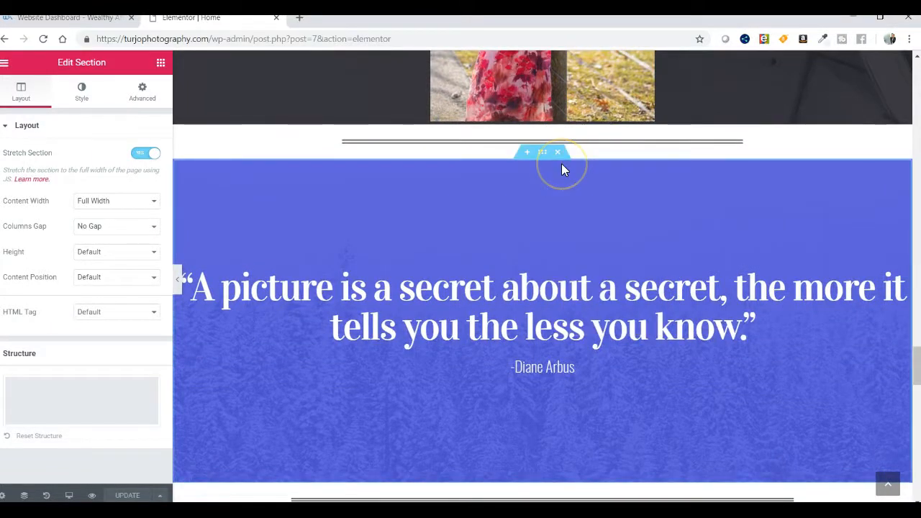
click(496, 493)
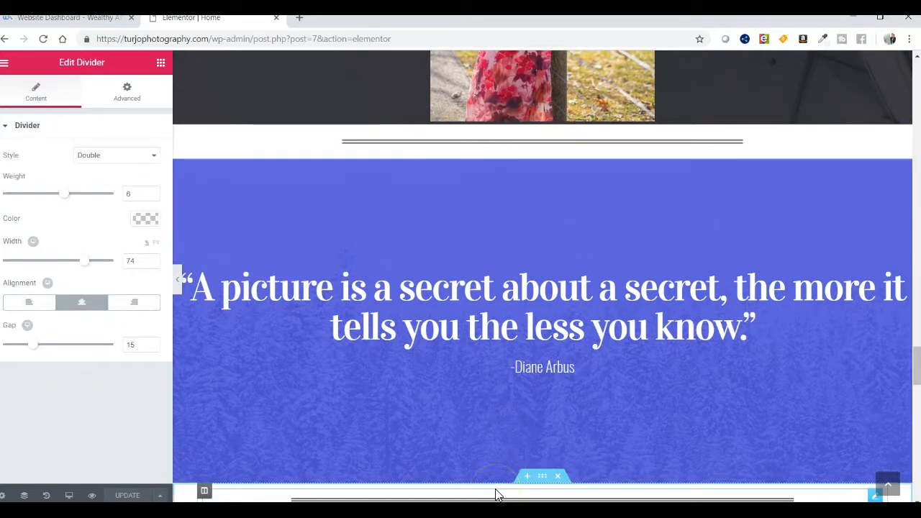
click(647, 405)
Stretch the Contact Us section, set its content width to Full Width, and save the page update
scroll(647, 405, down, 2)
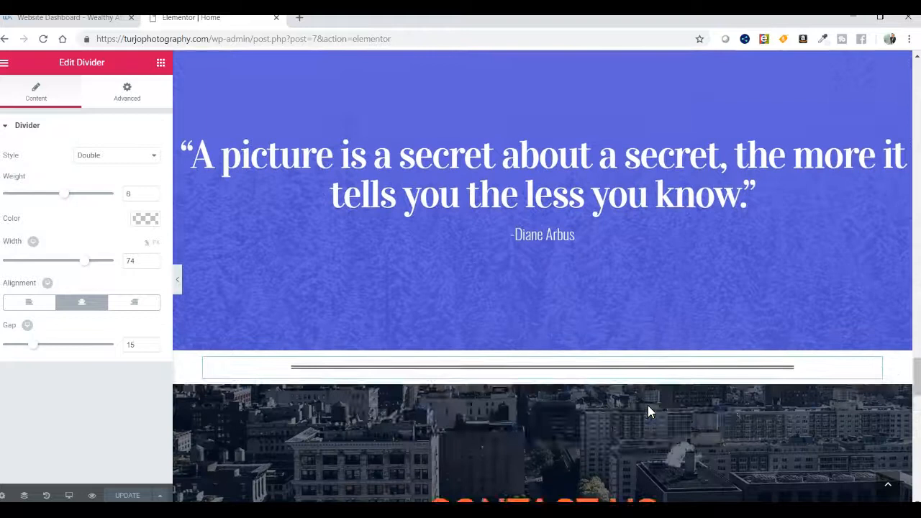
scroll(647, 411, down, 3)
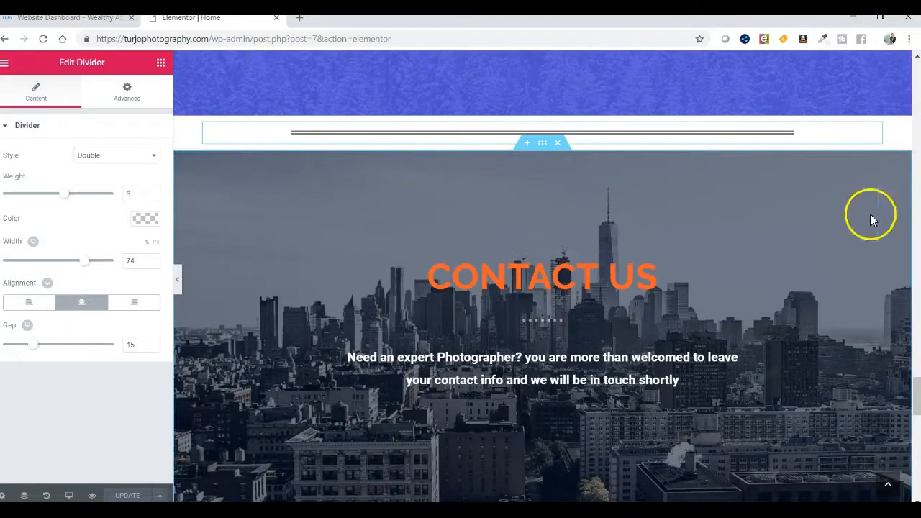
click(542, 144)
click(542, 144)
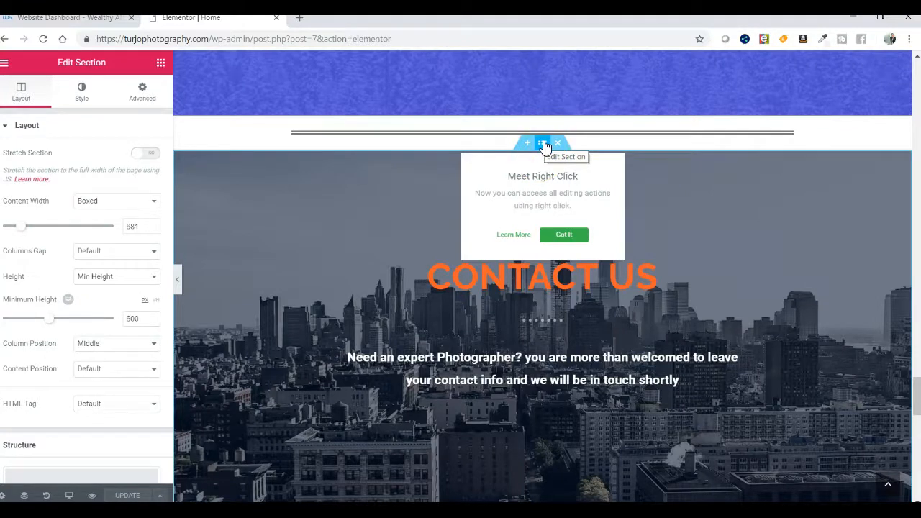
right_click(544, 146)
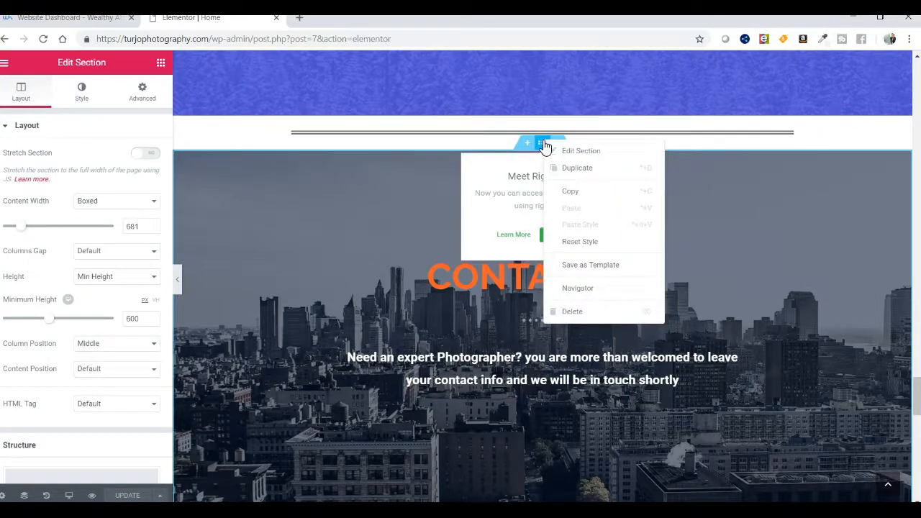
click(556, 153)
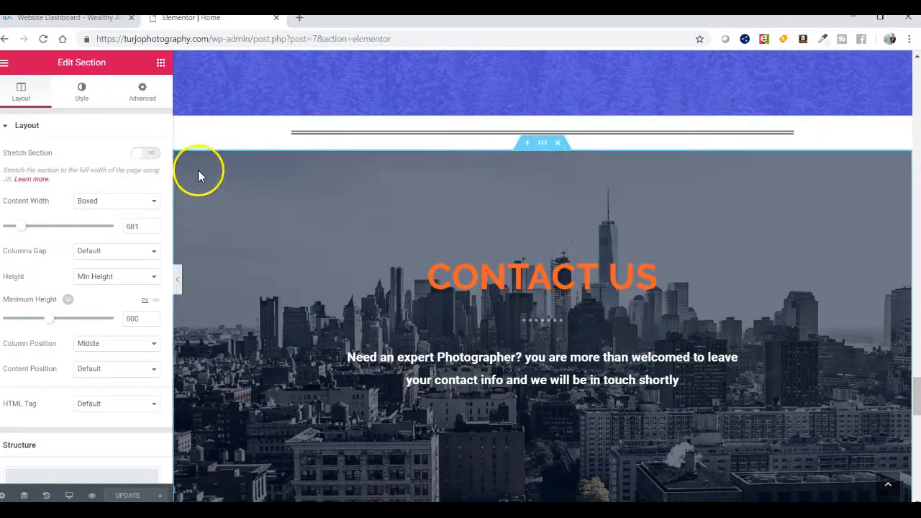
click(151, 160)
click(132, 202)
click(105, 240)
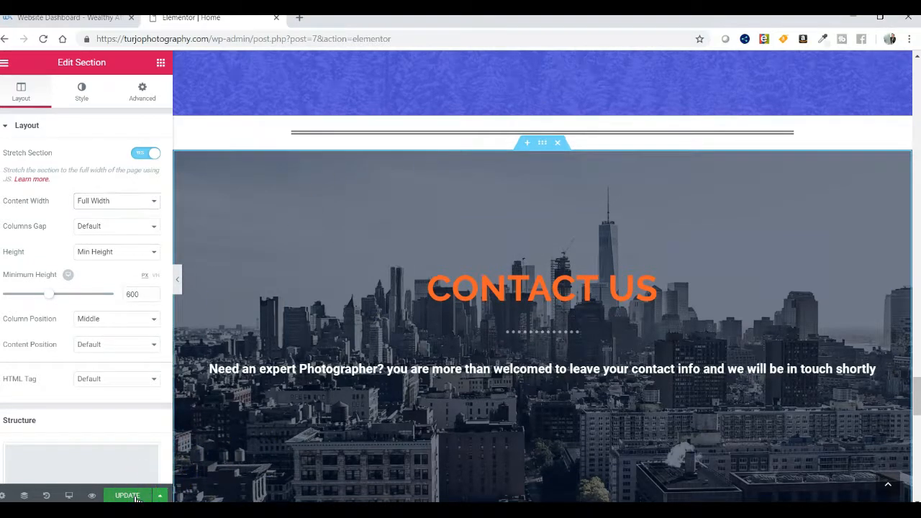
click(397, 431)
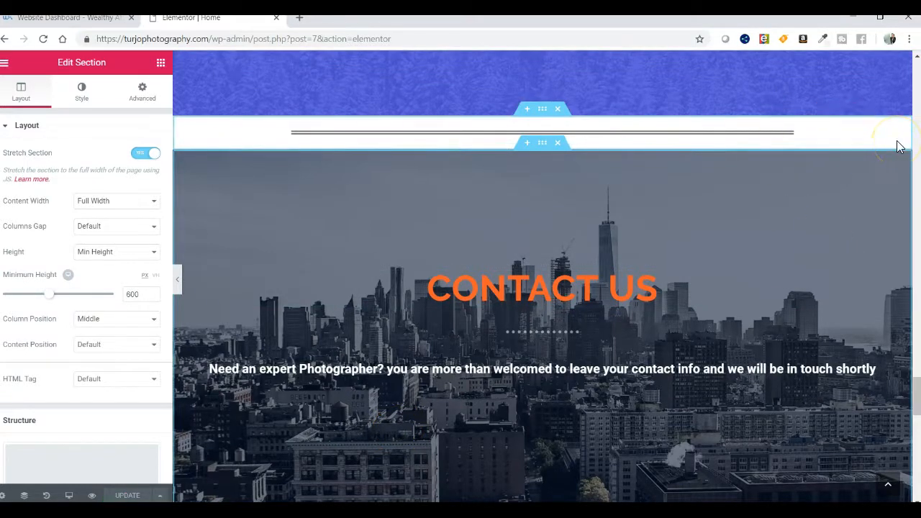
Stretch the three-column Visit, Call and Contact section below the Contact Us block and set its content width to Full Width
scroll(899, 146, down, 7)
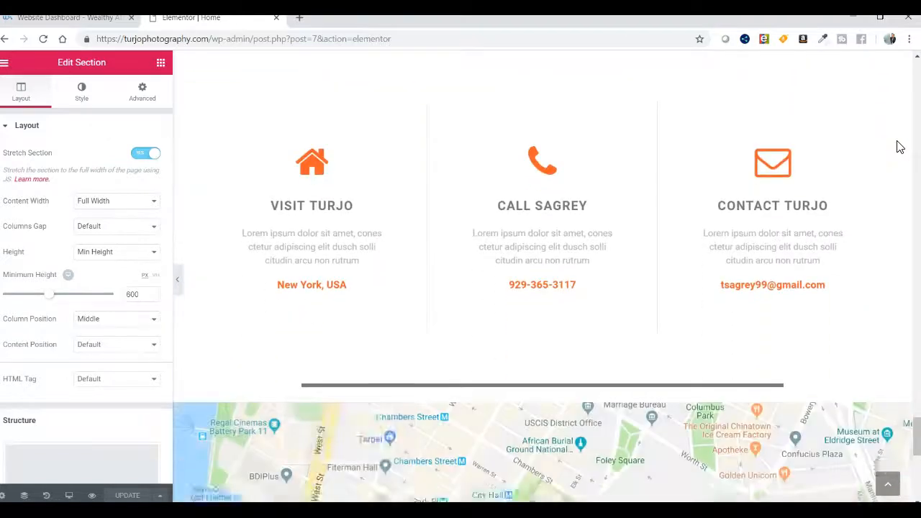
scroll(899, 146, up, 1)
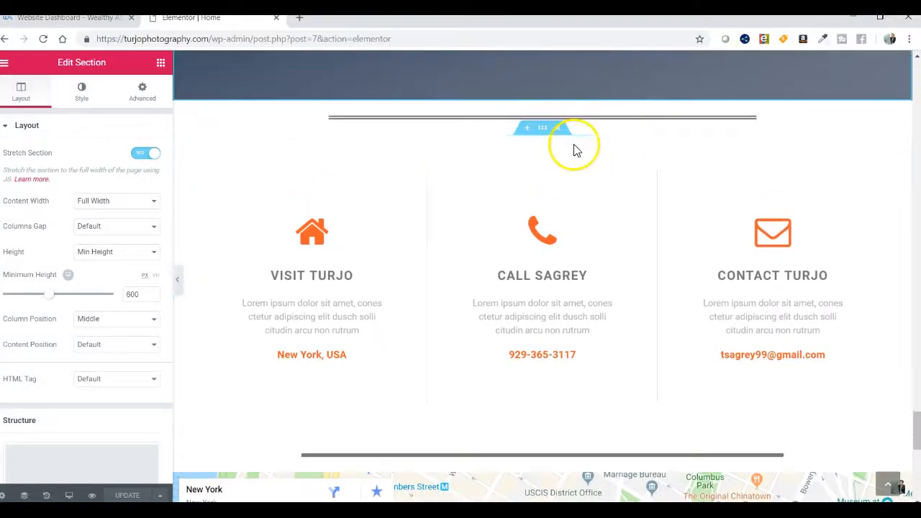
right_click(542, 131)
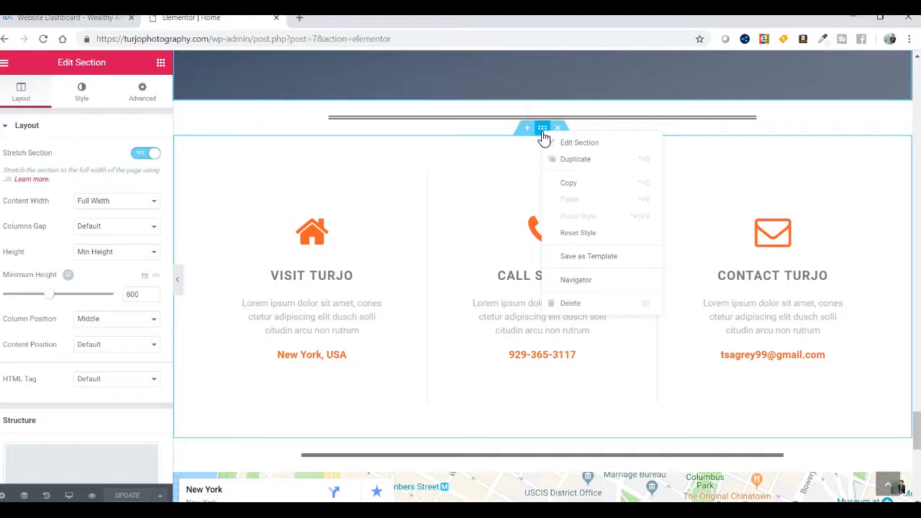
click(554, 144)
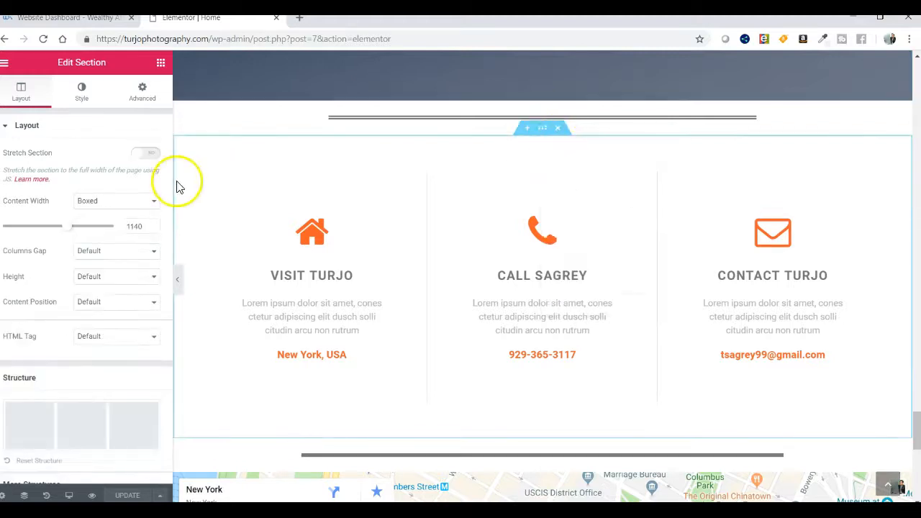
click(153, 163)
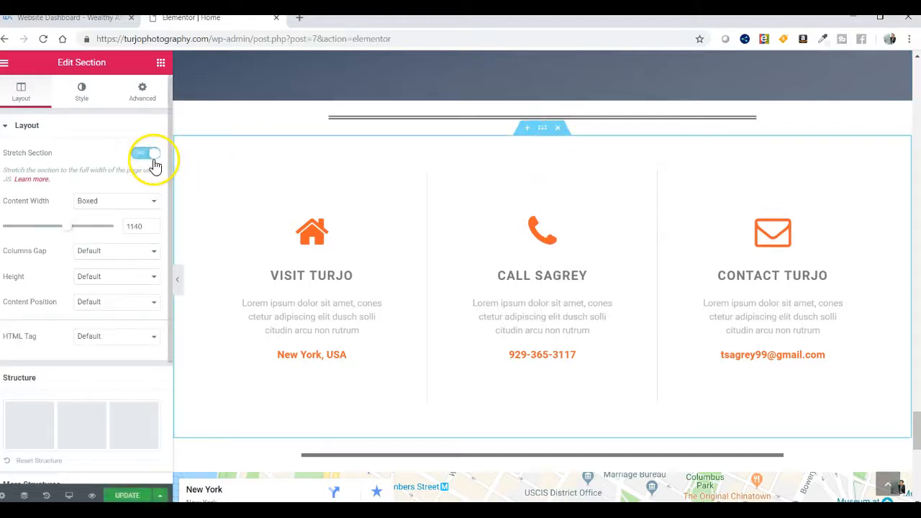
click(136, 204)
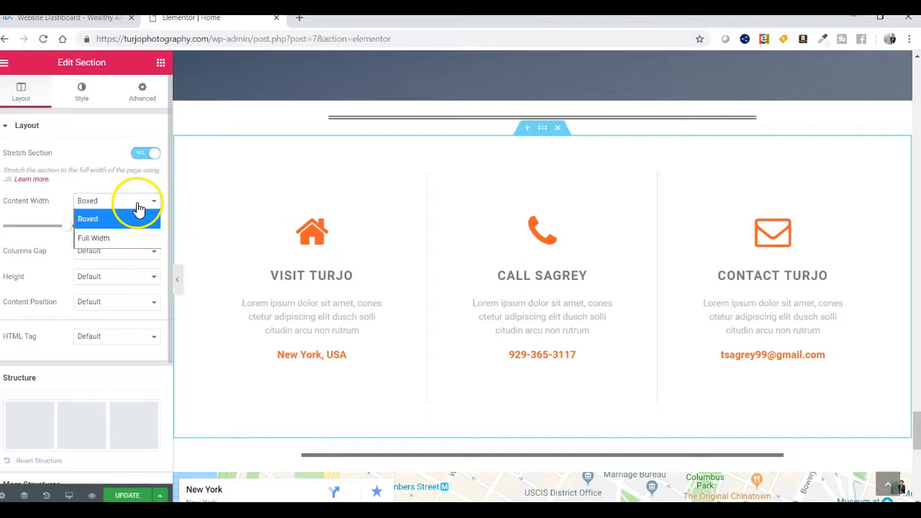
click(102, 243)
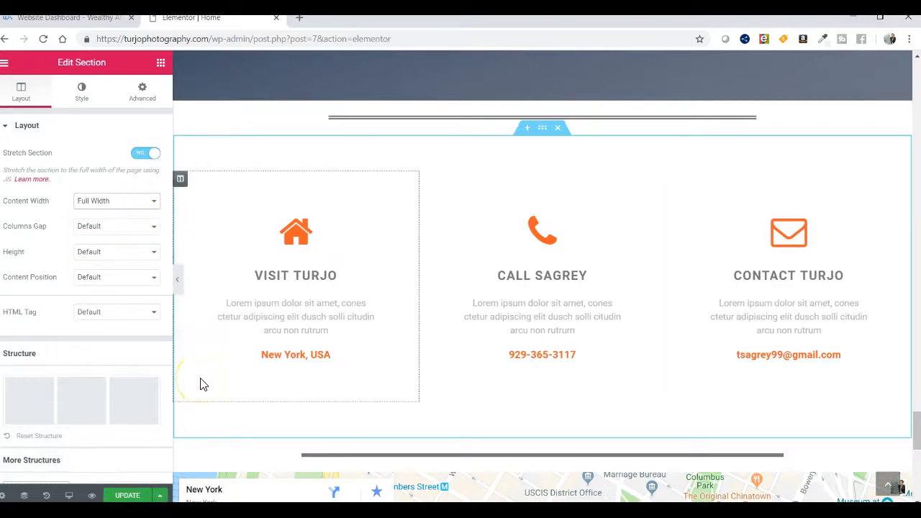
Stretch the divider section above the map, set its content width to Full Width, and save the page update
click(485, 469)
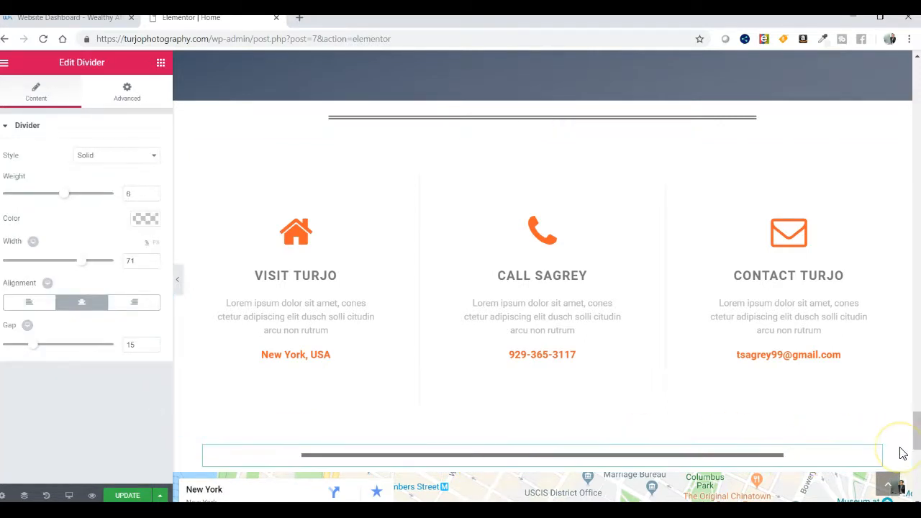
scroll(903, 453, down, 3)
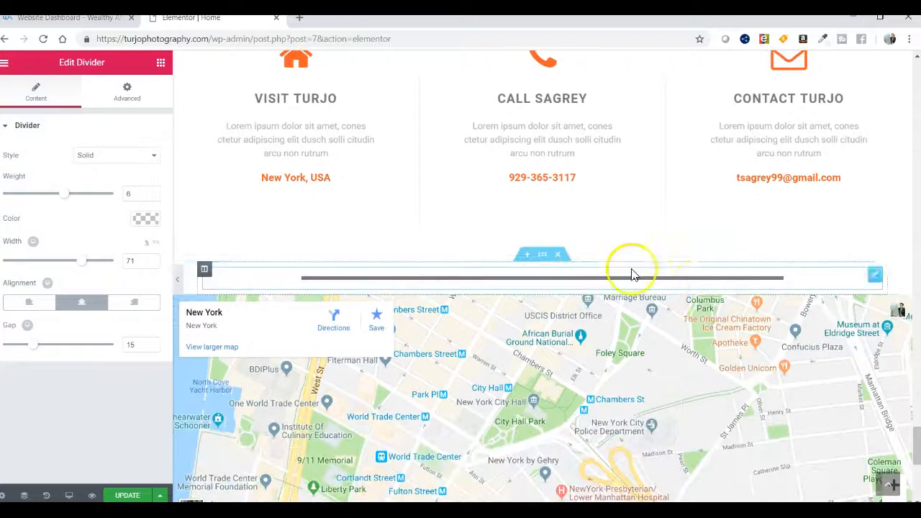
right_click(543, 259)
click(553, 270)
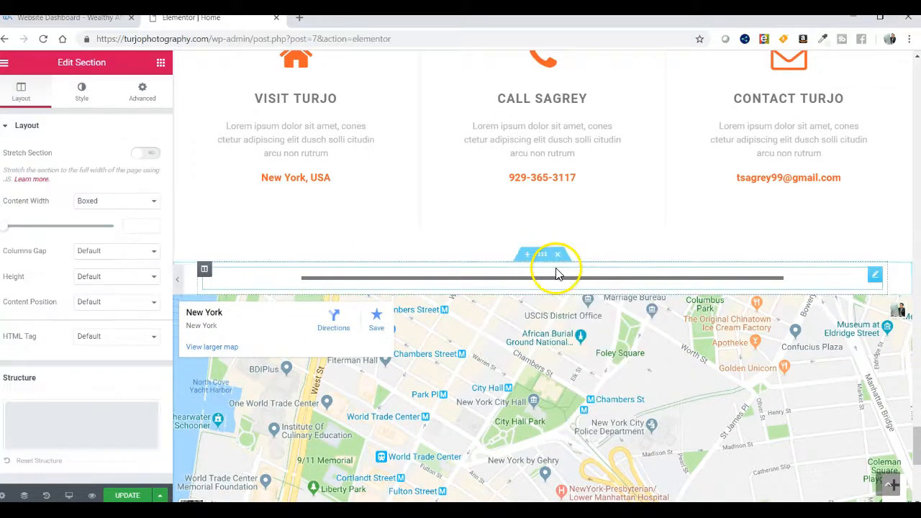
click(151, 155)
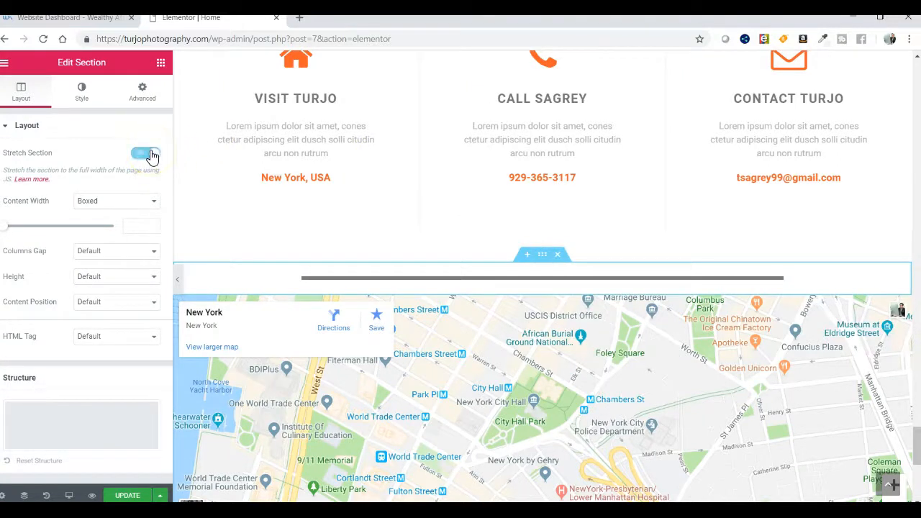
click(134, 202)
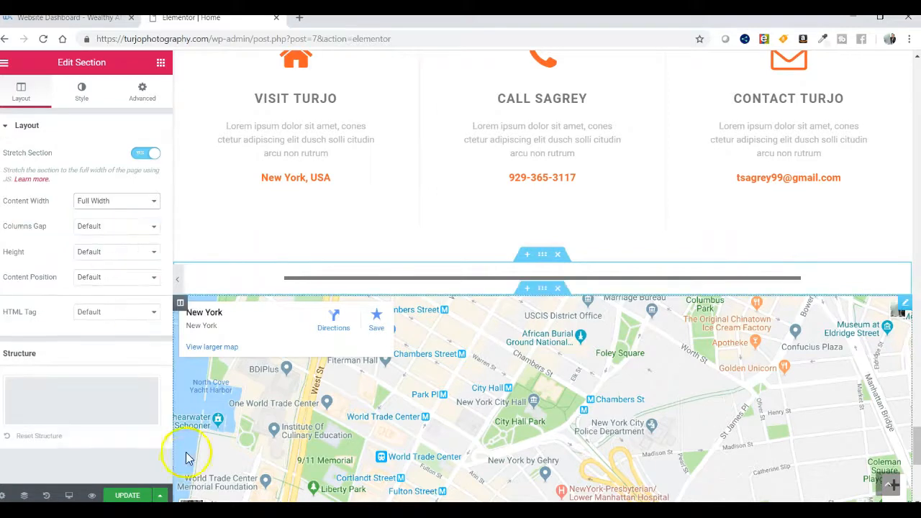
click(126, 495)
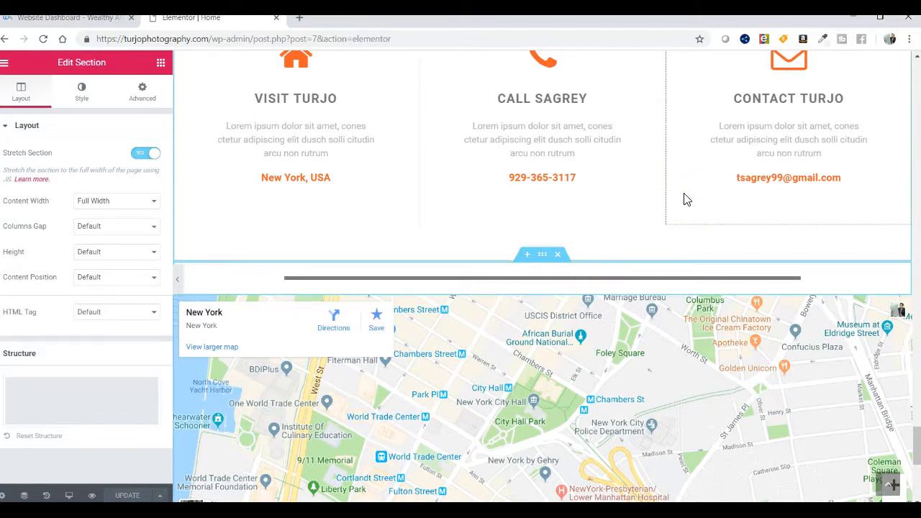
Look over the edited Home page from the map section back up to the header and page title
scroll(685, 199, up, 8)
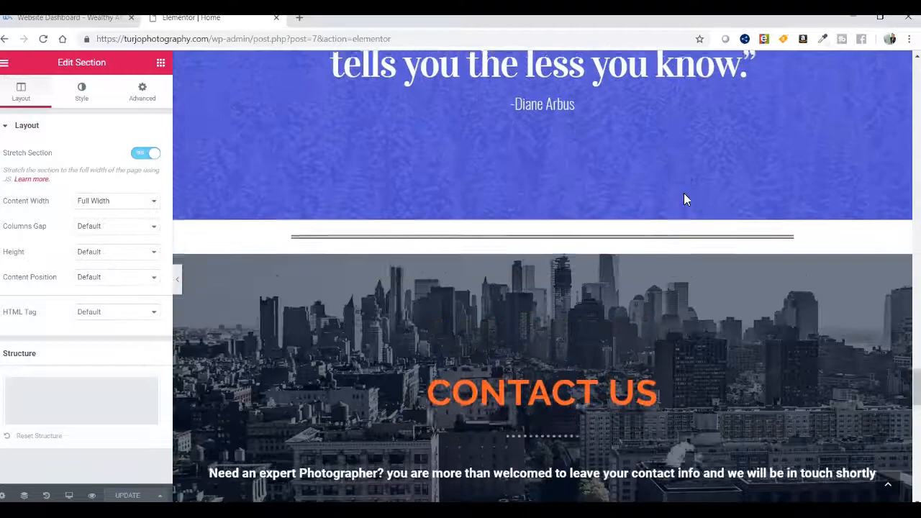
scroll(683, 194, up, 10)
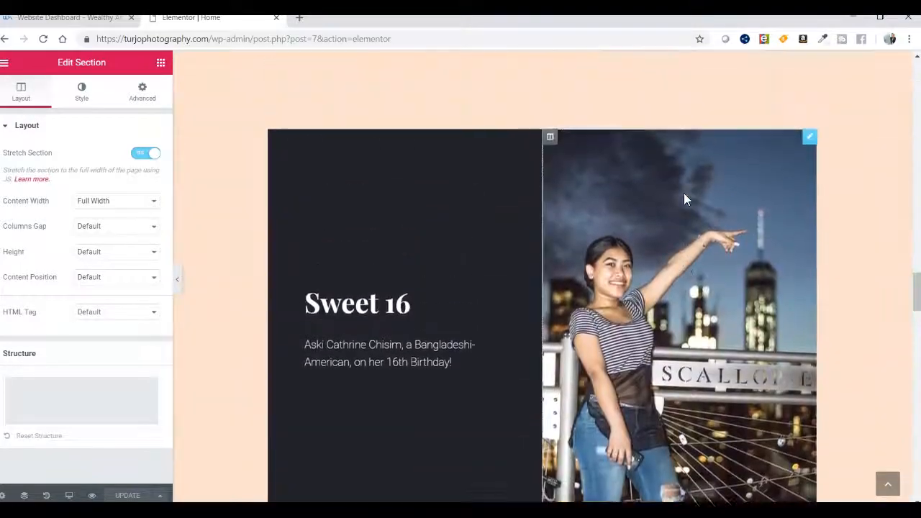
scroll(683, 199, up, 10)
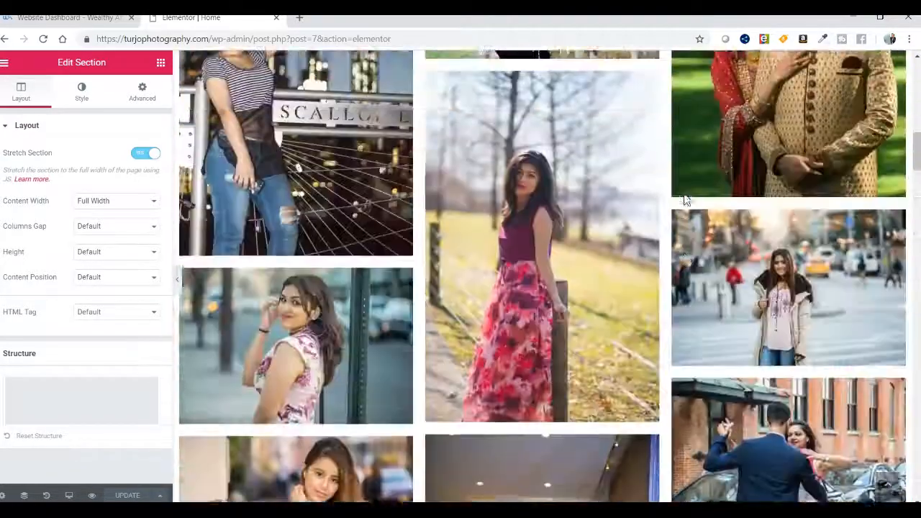
scroll(685, 200, up, 10)
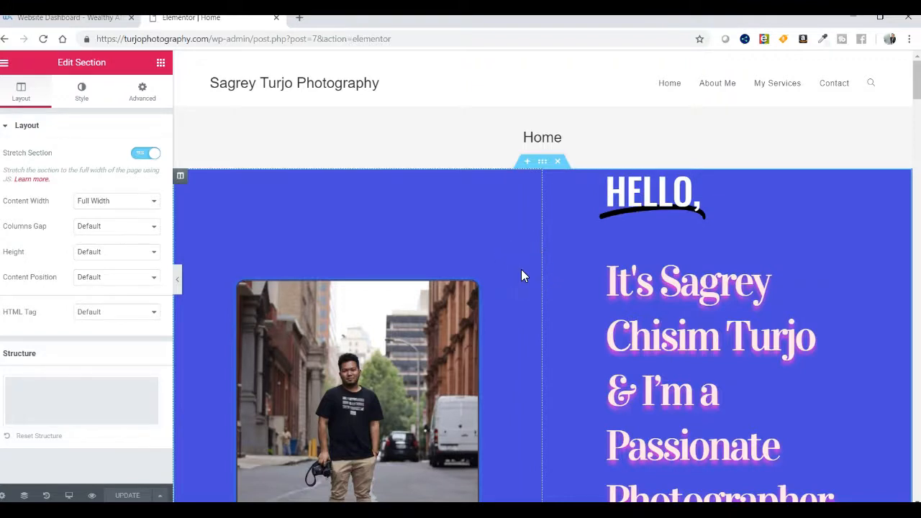
click(490, 149)
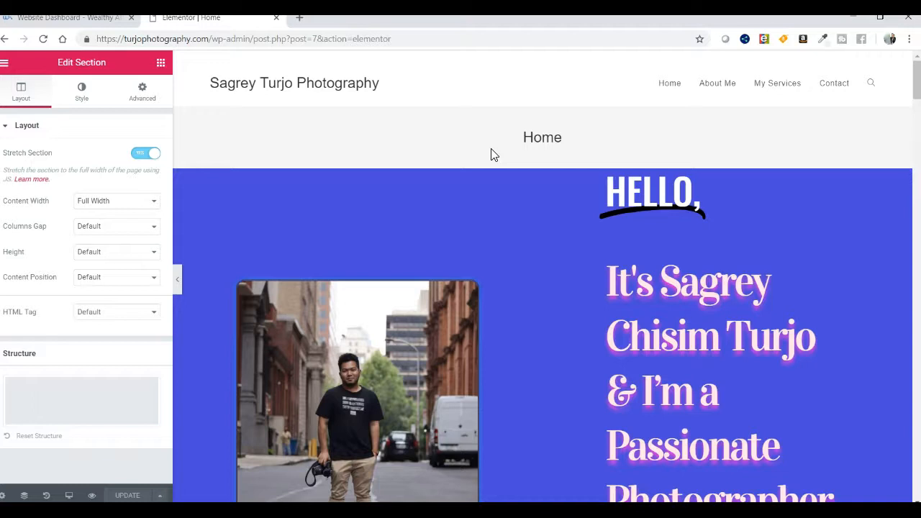
click(298, 21)
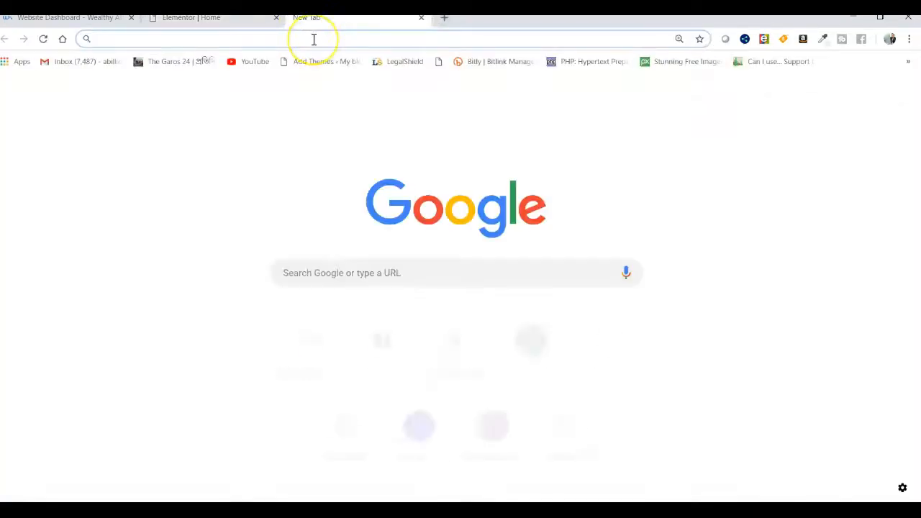
text(ww)
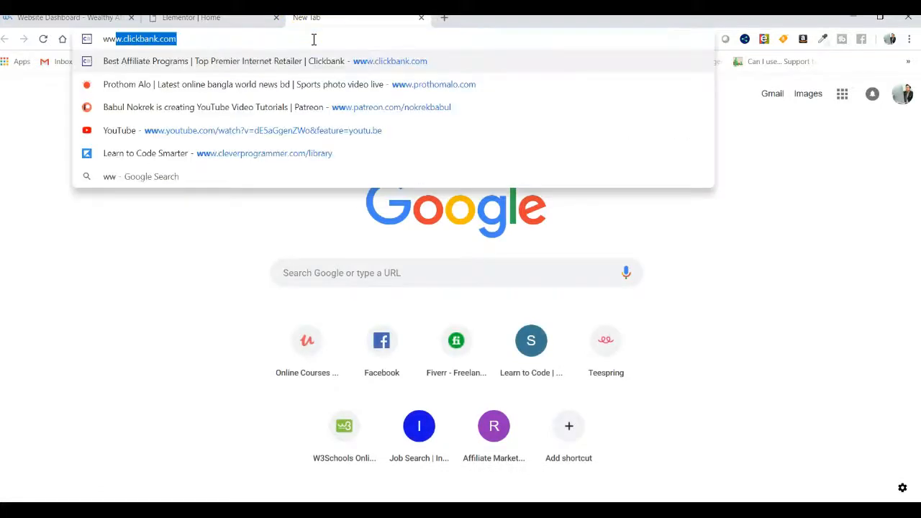
text(w.pa)
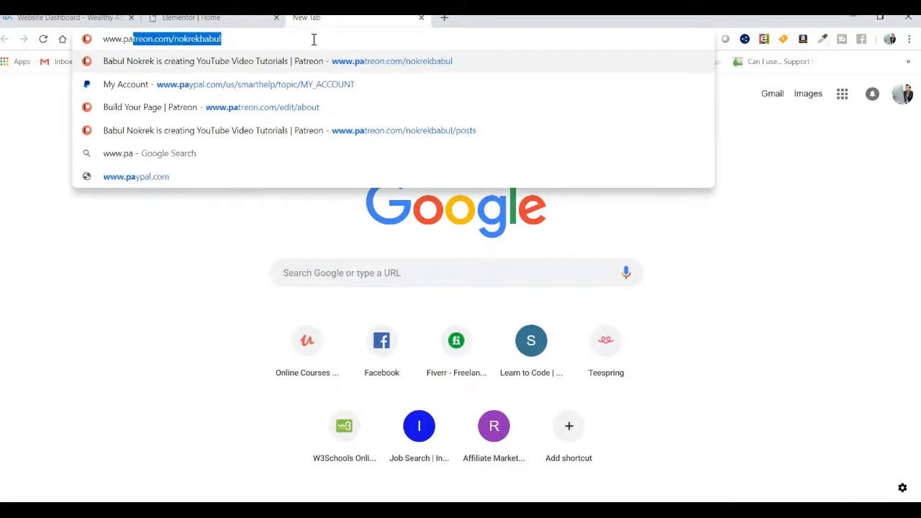
text(treon.c)
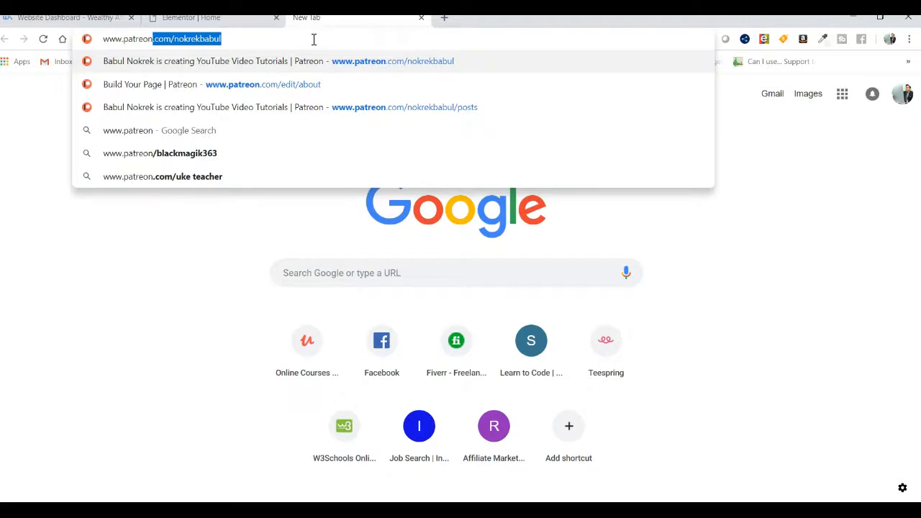
text(om/b)
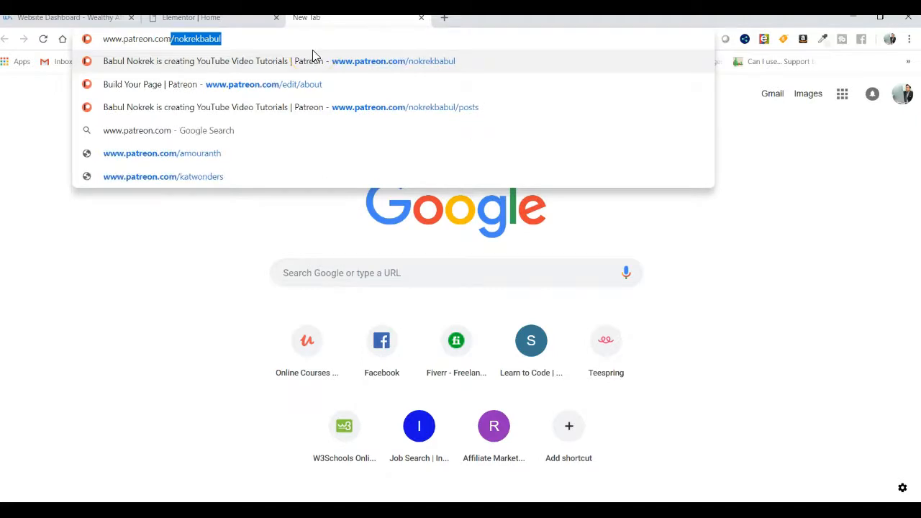
text(abul)
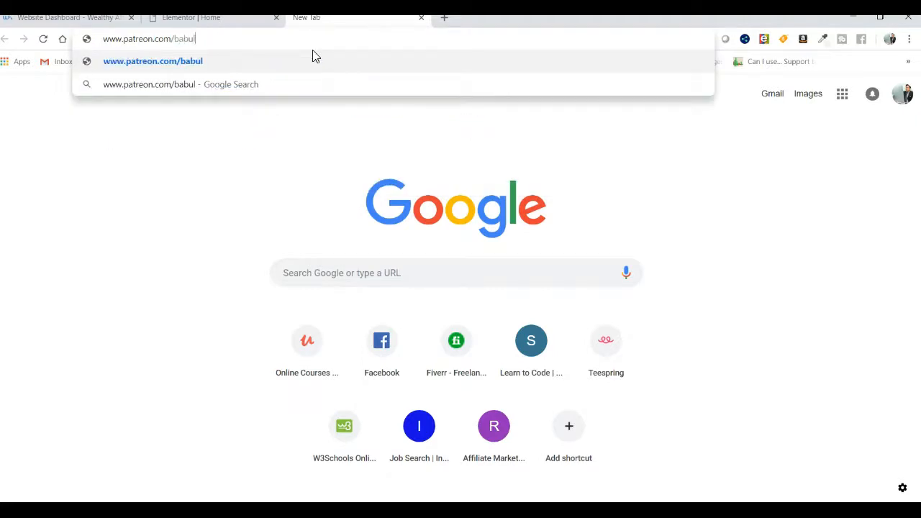
text(nokrek)
key(Return)
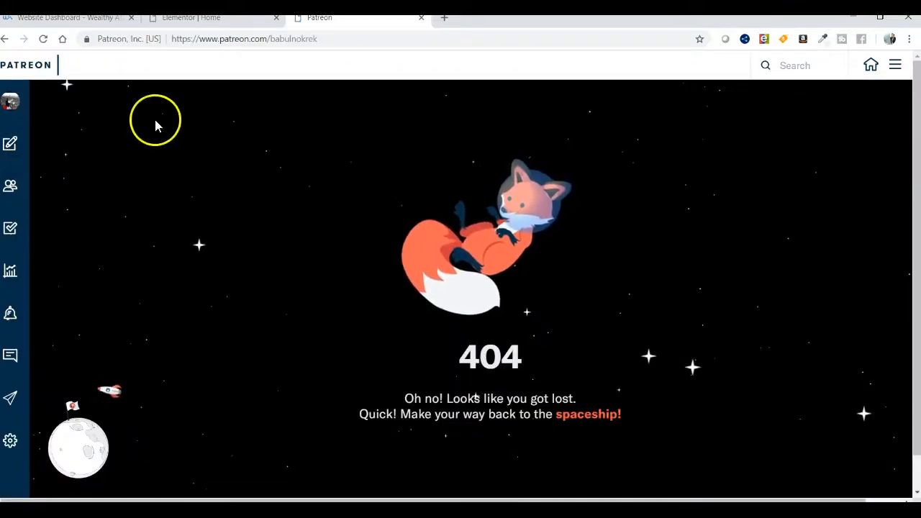
mouse_move(11, 107)
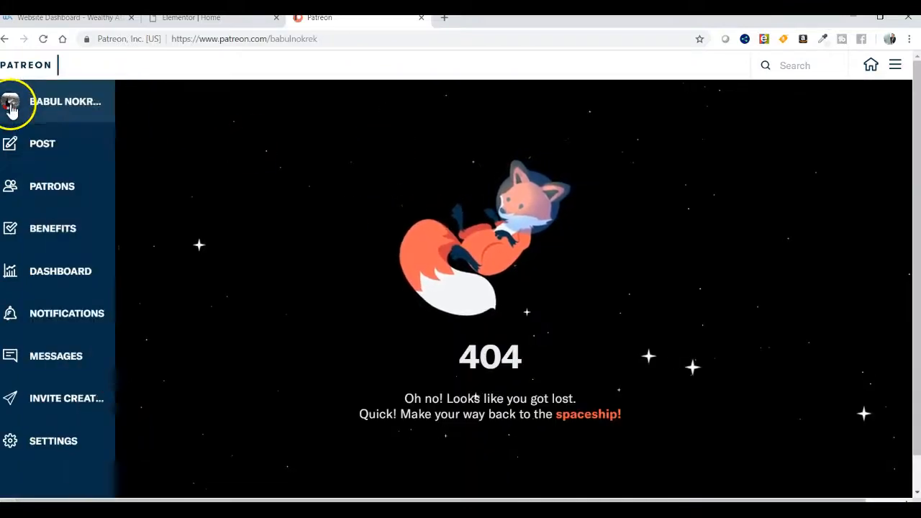
click(54, 108)
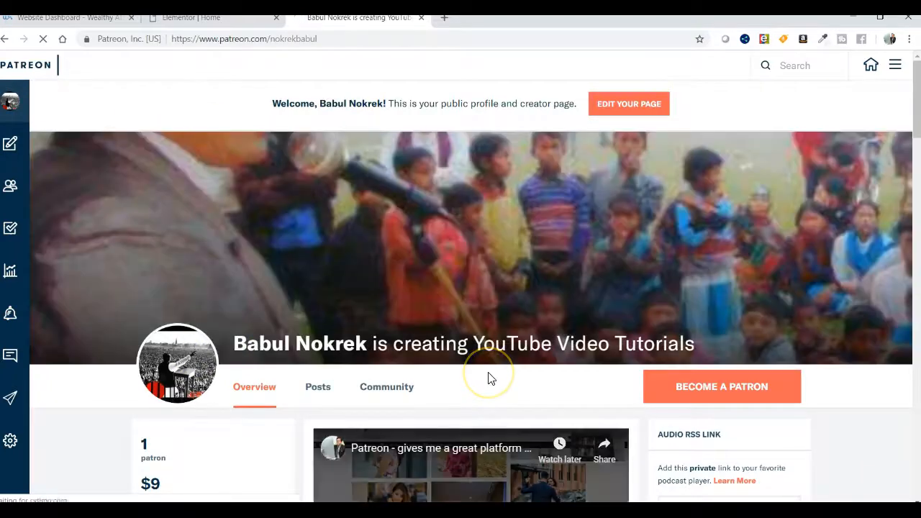
Look over the creator page's overview, including the introduction, goals, tutorial videos and membership tiers
scroll(492, 388, down, 1)
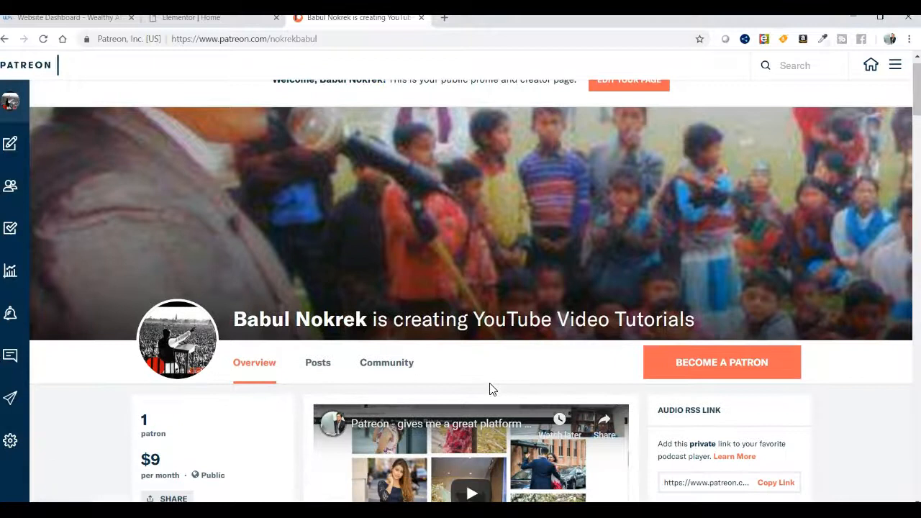
scroll(489, 388, down, 3)
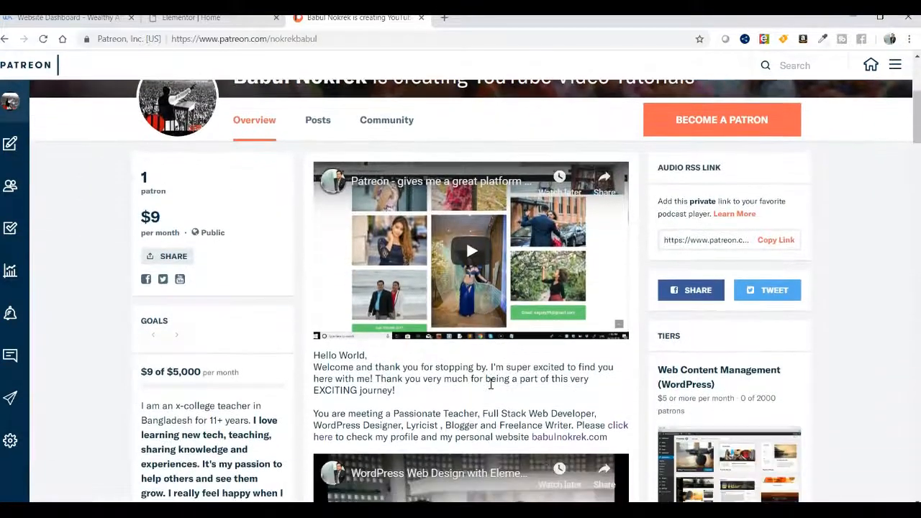
scroll(490, 385, down, 2)
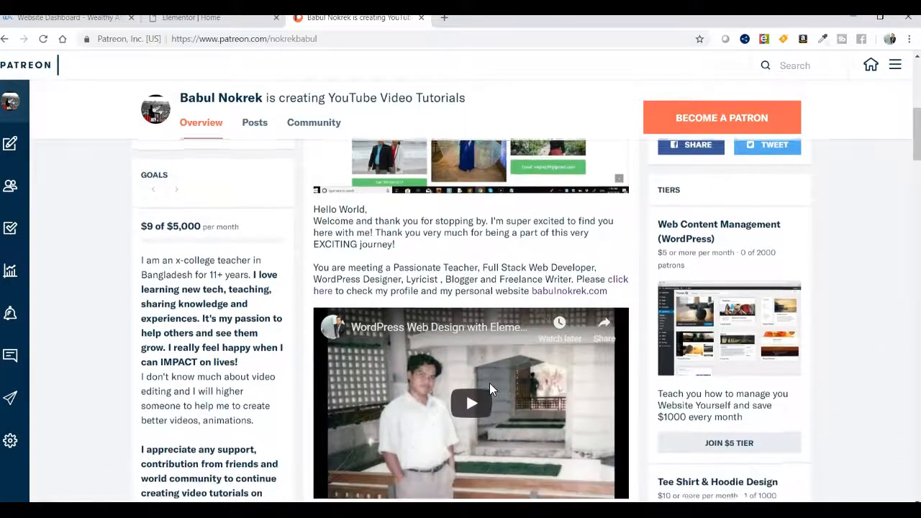
scroll(489, 388, down, 1)
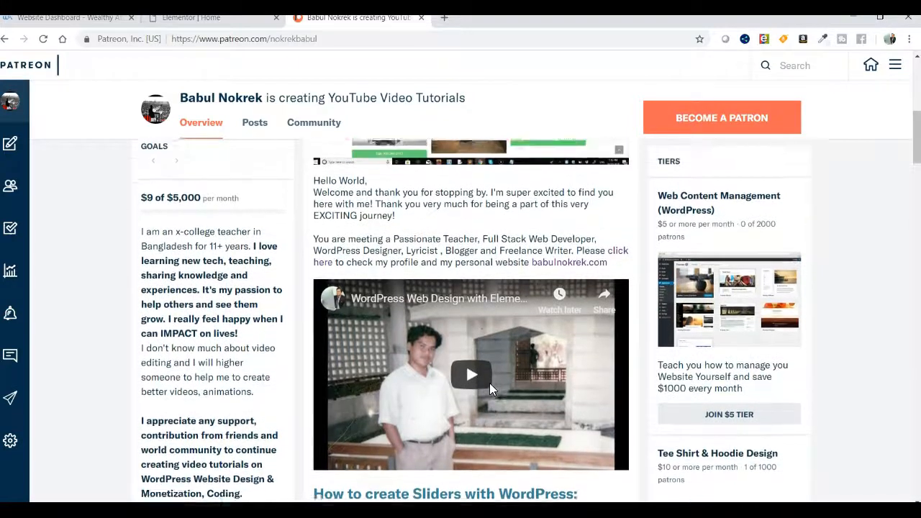
scroll(489, 382, up, 4)
scroll(490, 389, down, 5)
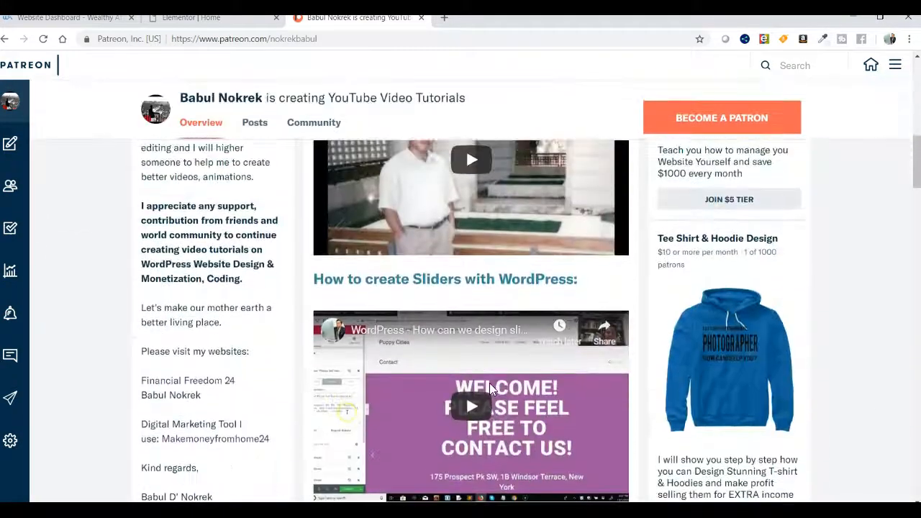
scroll(489, 383, up, 3)
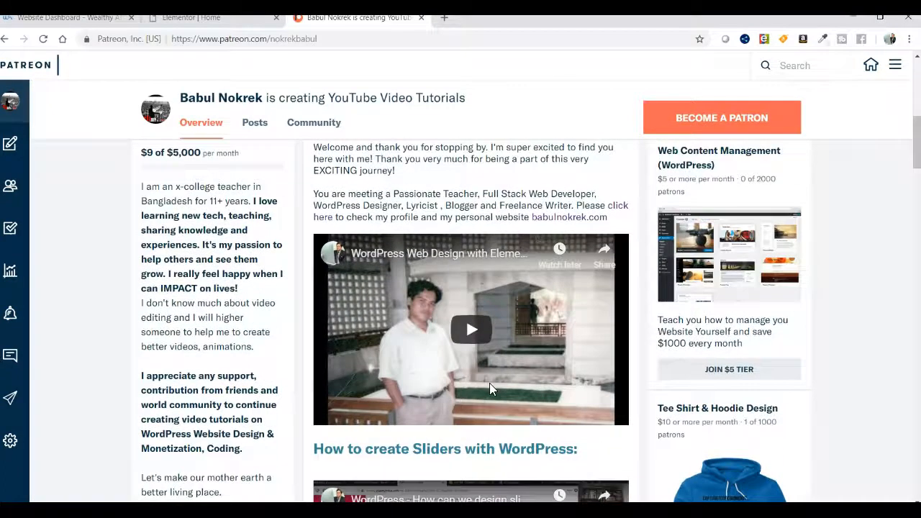
scroll(489, 389, up, 1)
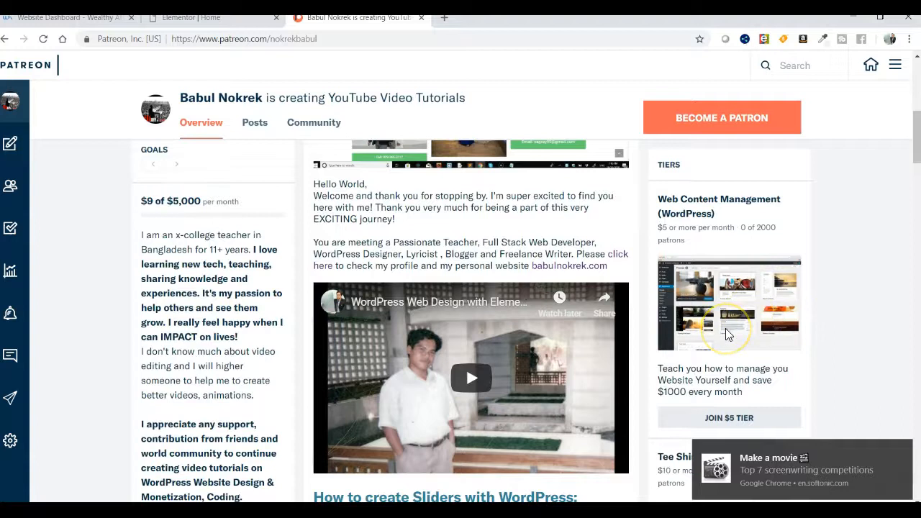
scroll(727, 333, down, 2)
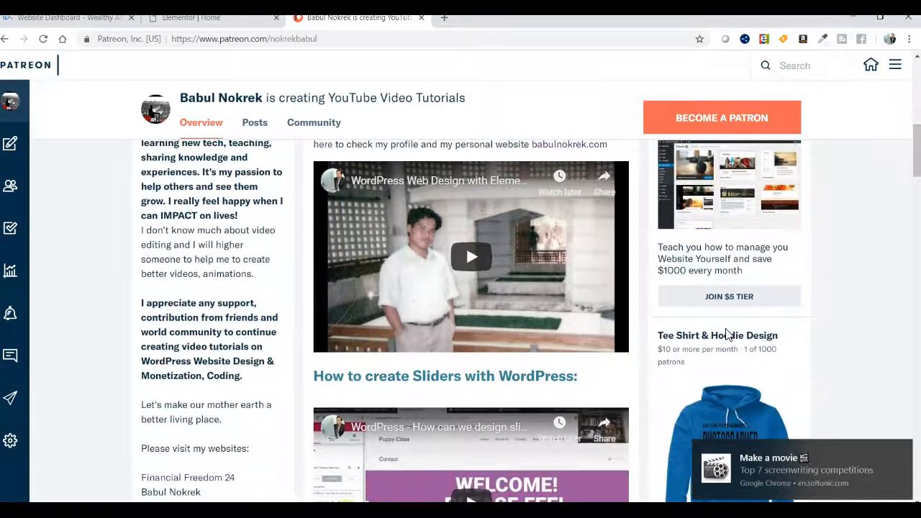
Review the creator page's remaining membership tiers, from Tee Shirt & Hoodie Design down to Full Stack Web Development
scroll(726, 333, down, 2)
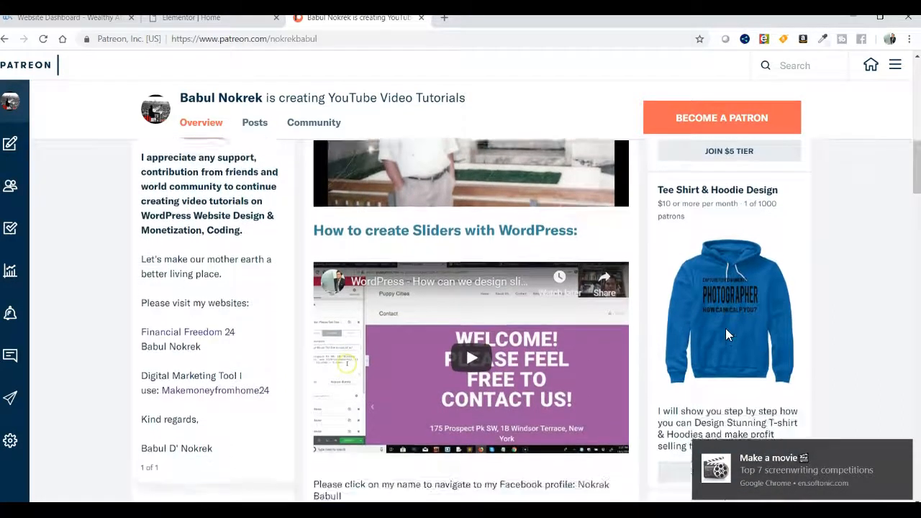
scroll(725, 333, down, 3)
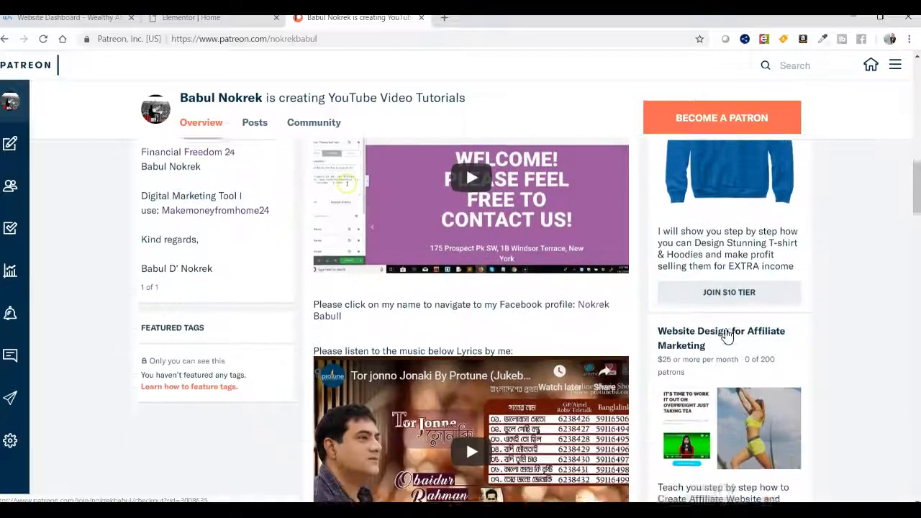
scroll(727, 333, down, 2)
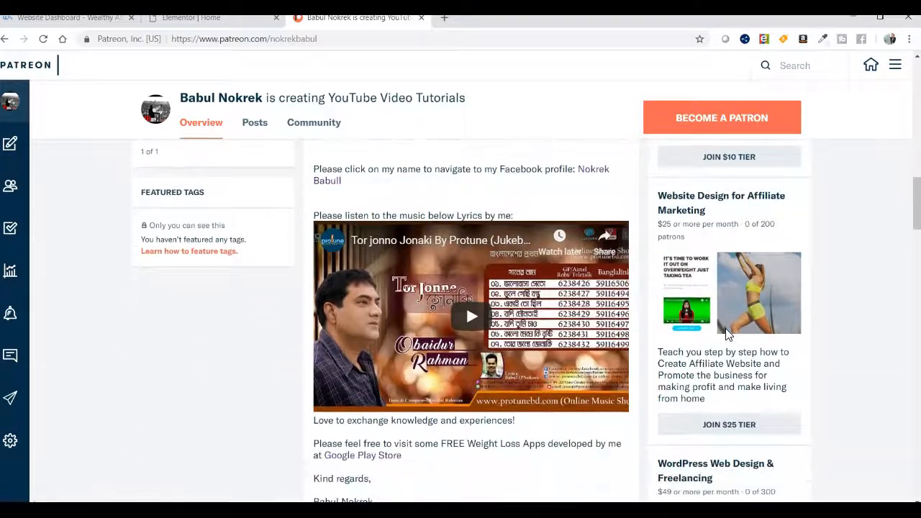
scroll(727, 333, down, 4)
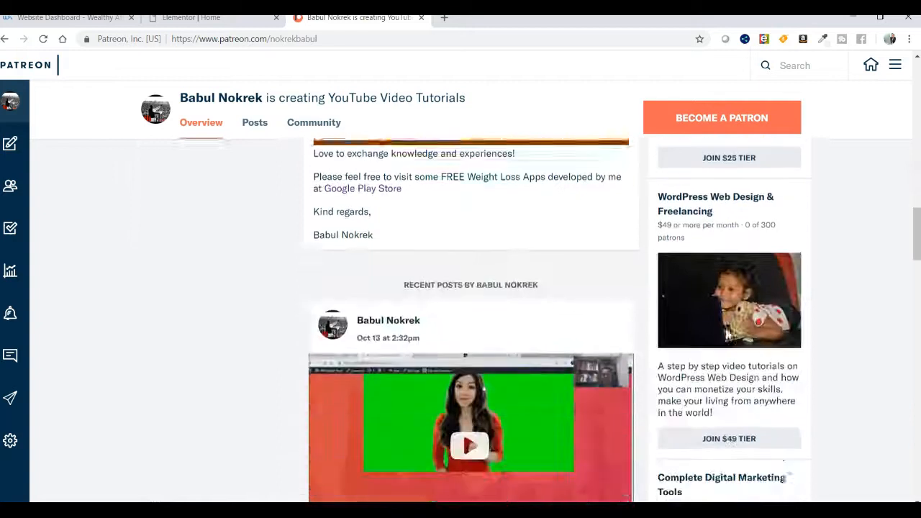
scroll(727, 333, down, 1)
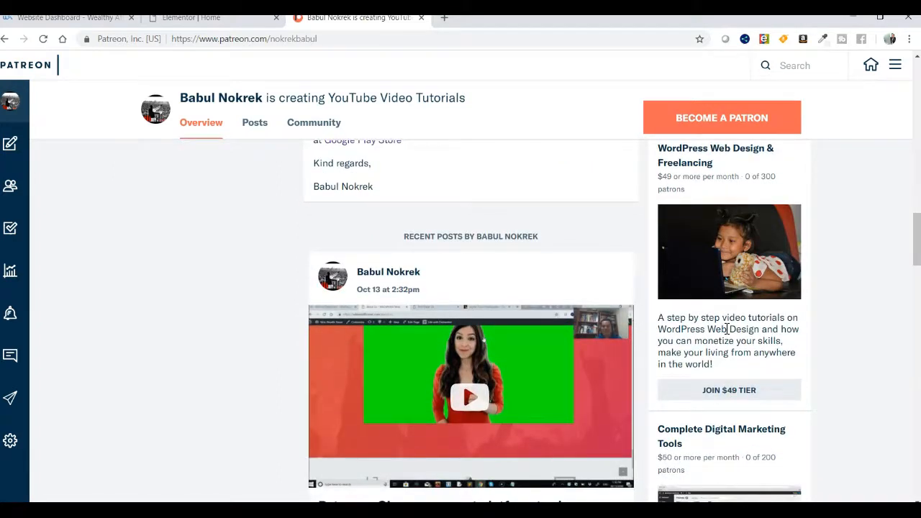
scroll(727, 329, down, 3)
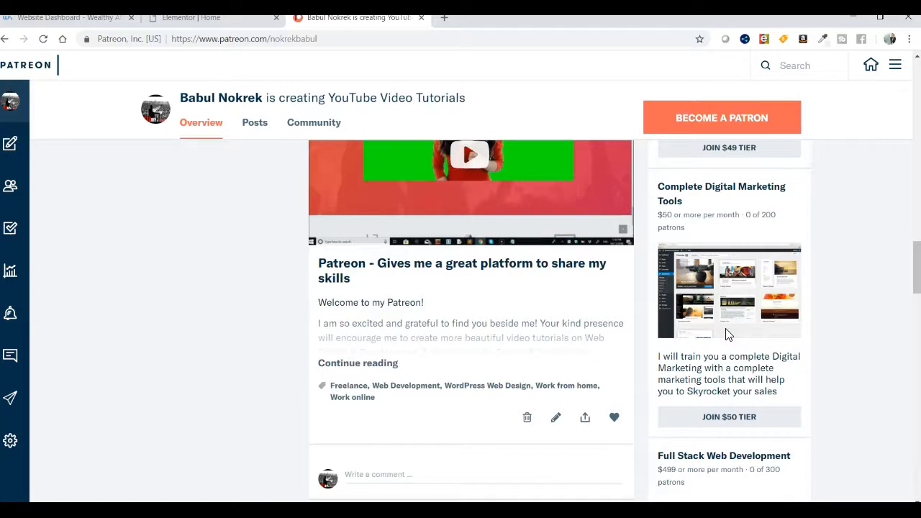
scroll(726, 333, down, 3)
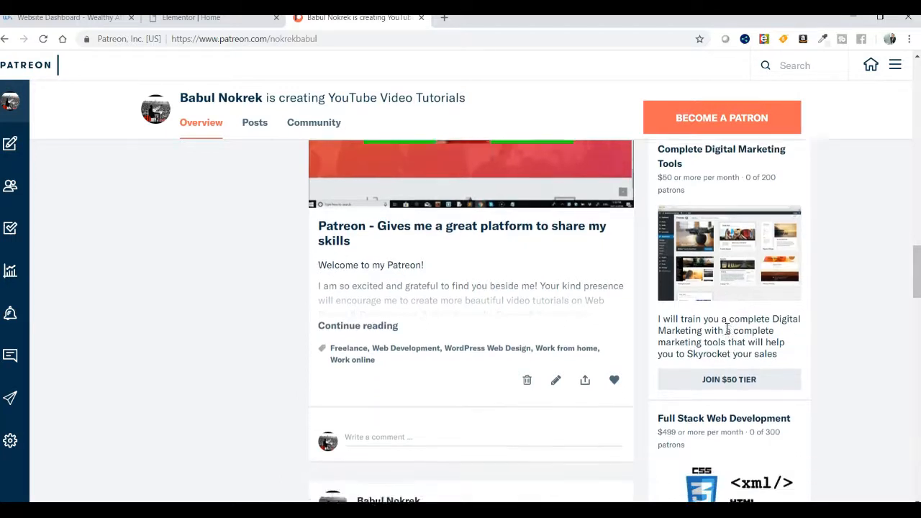
scroll(727, 329, down, 2)
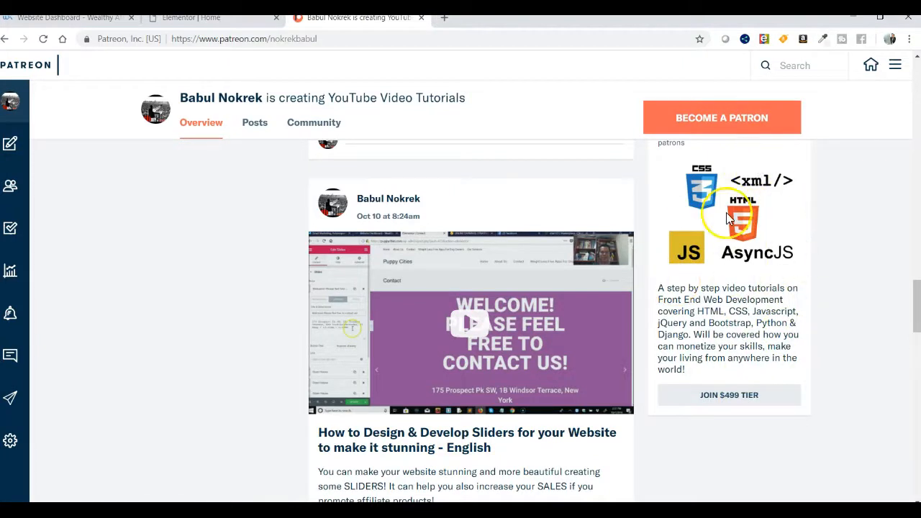
click(738, 408)
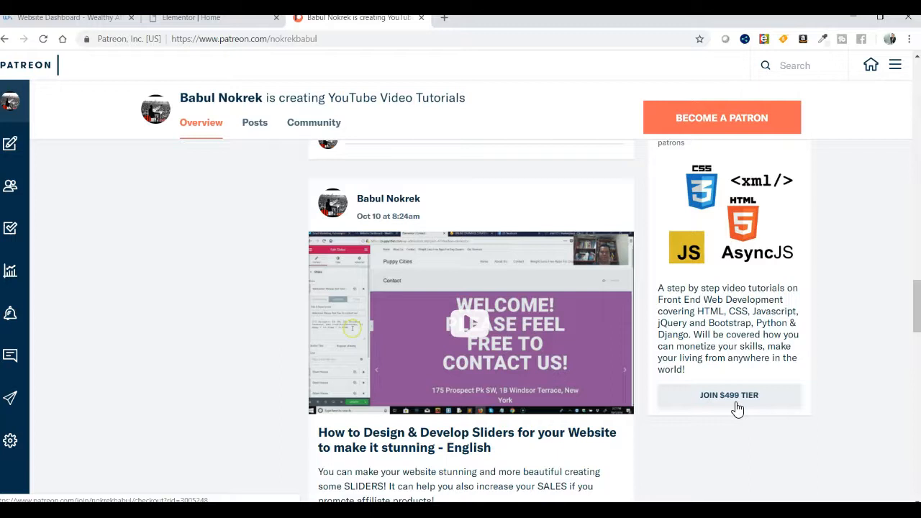
Look through the creator's older tutorial posts, and return to the introduction and first membership tiers
scroll(737, 408, down, 8)
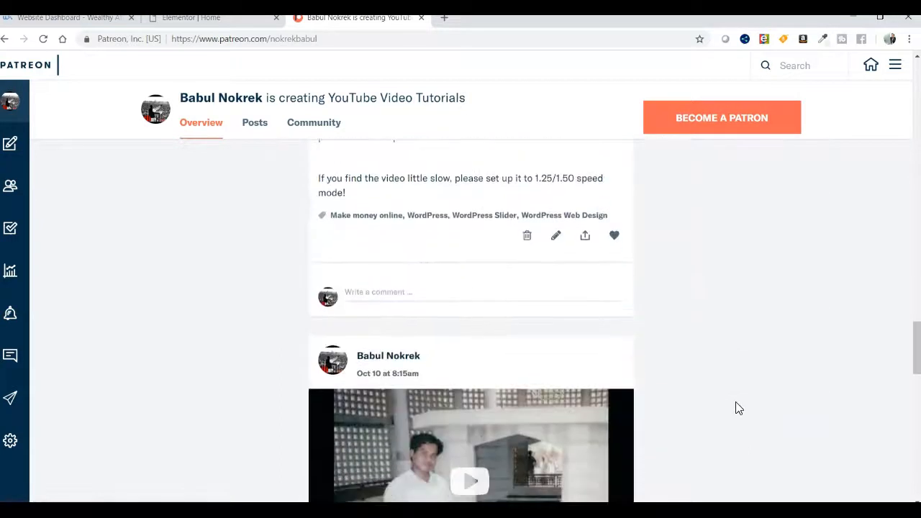
scroll(736, 408, down, 6)
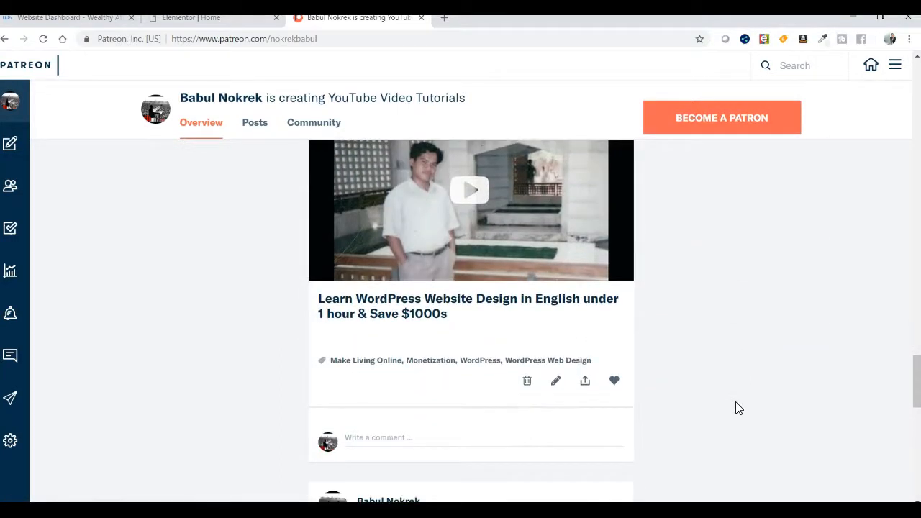
scroll(737, 408, down, 1)
scroll(736, 408, up, 12)
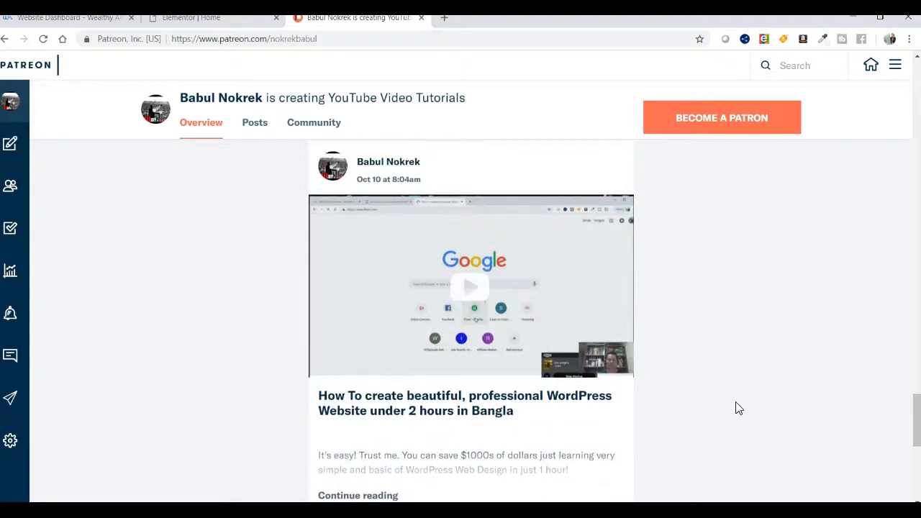
scroll(736, 402, up, 15)
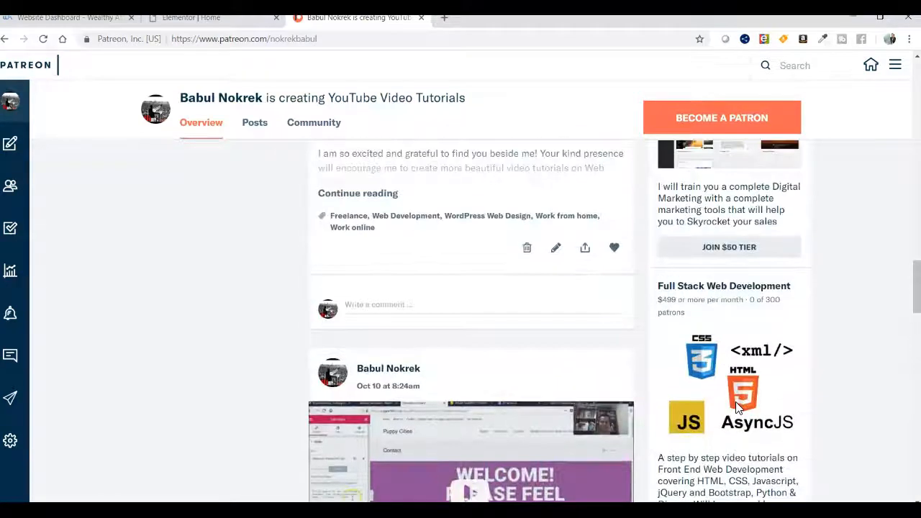
scroll(735, 400, up, 10)
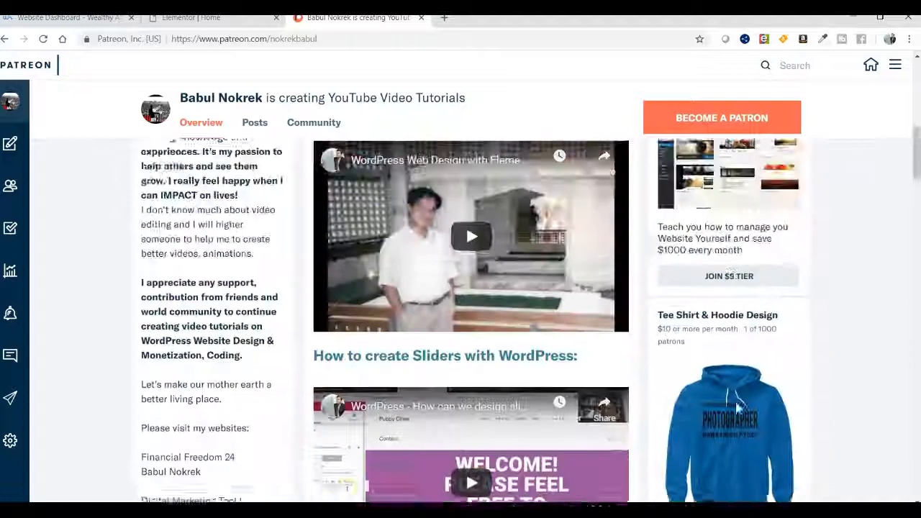